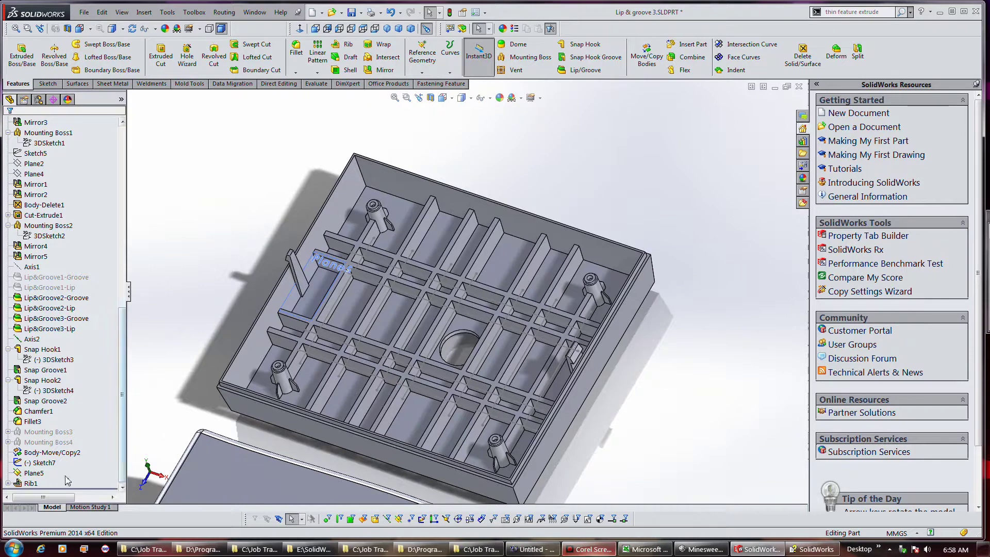
Suppress the existing Rib1 feature that forms the rib grid inside the box
click(36, 484)
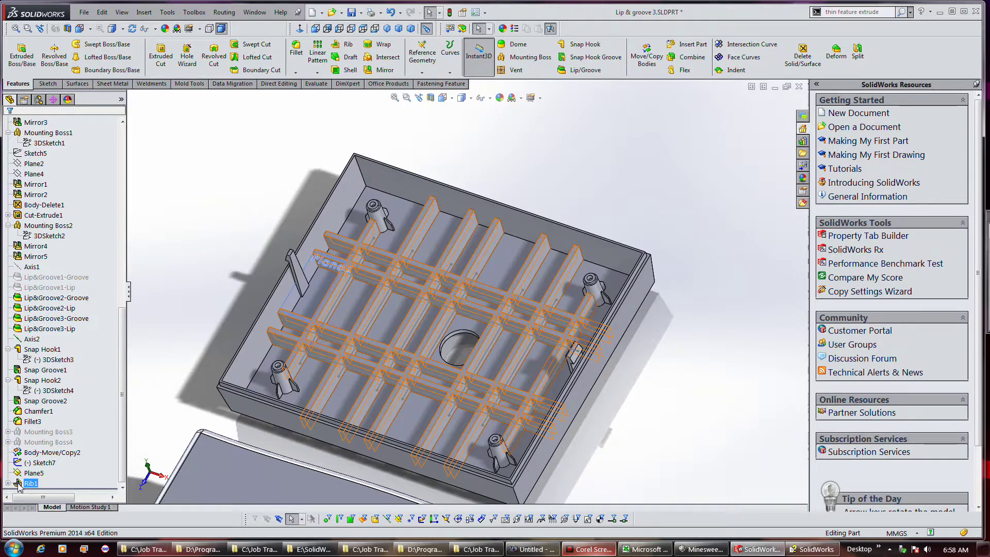
right_click(19, 486)
mouse_move(67, 389)
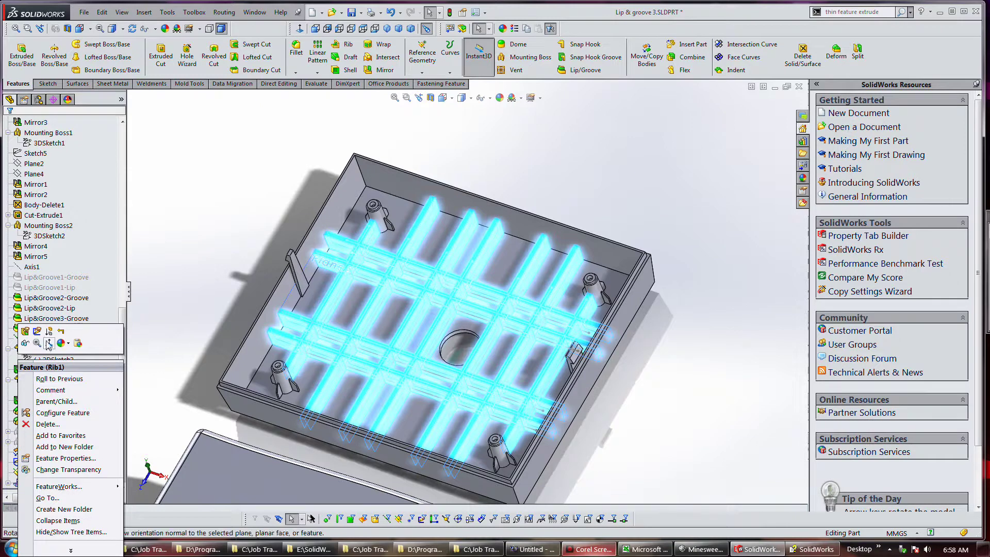
click(48, 333)
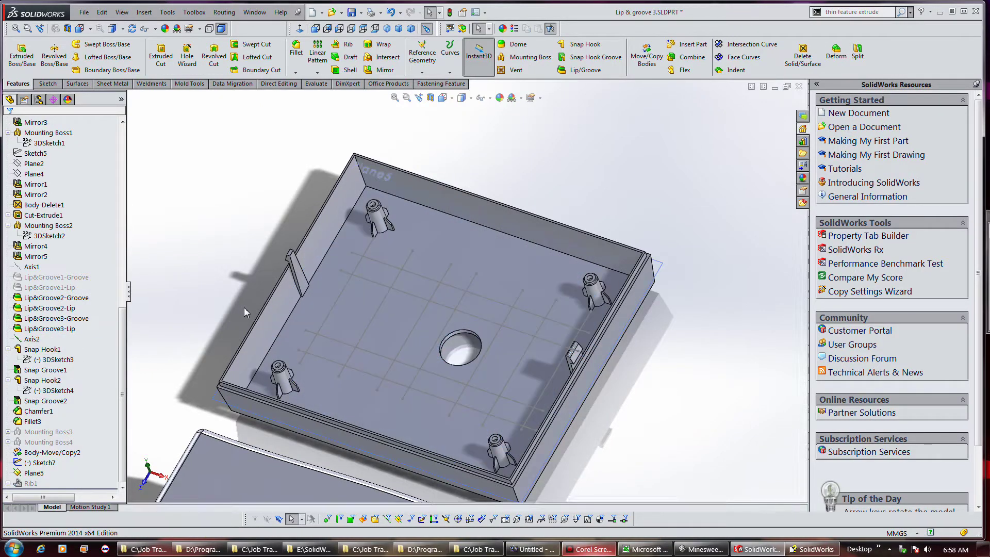
middle_drag(484, 291, 364, 344)
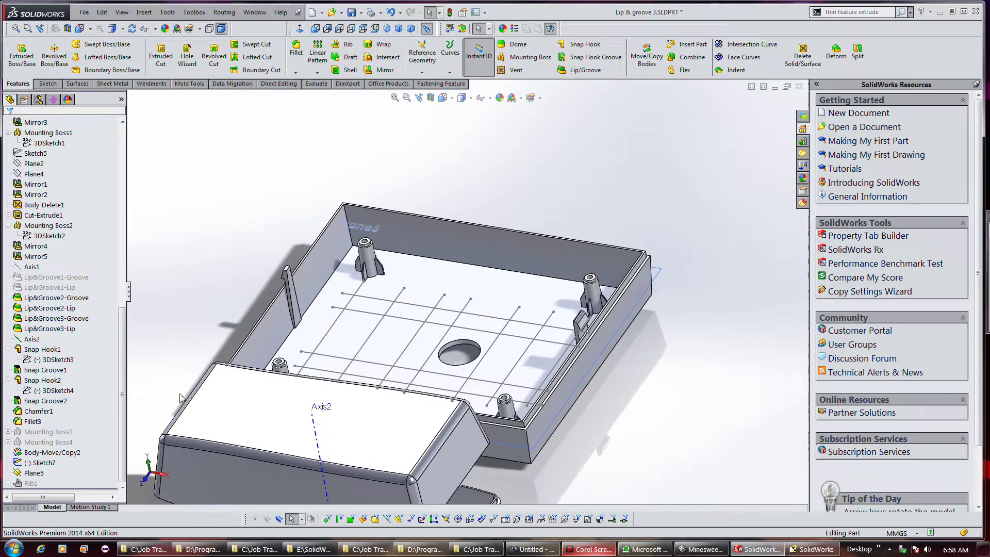
Create a reference plane offset about 11.94 mm from the box's inner floor face
click(32, 474)
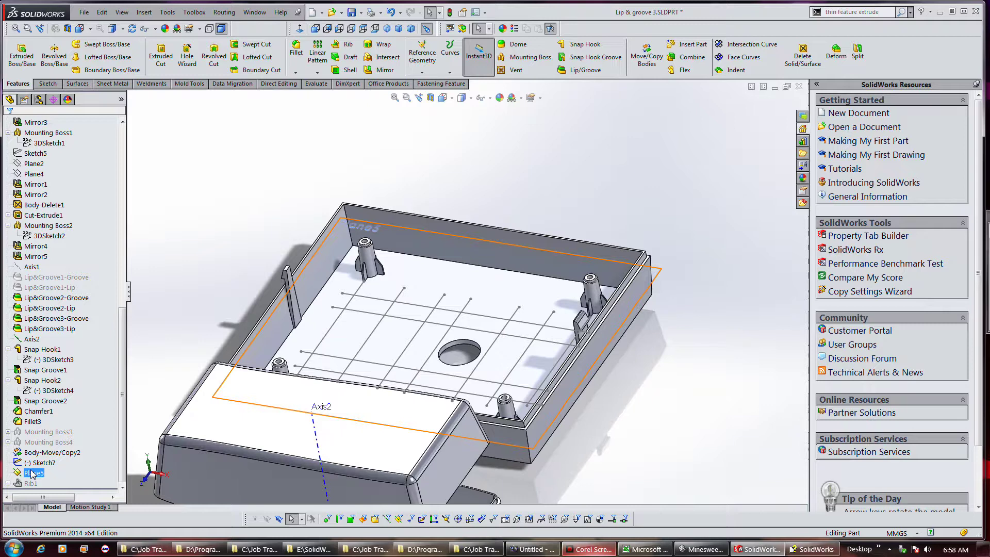
key(Escape)
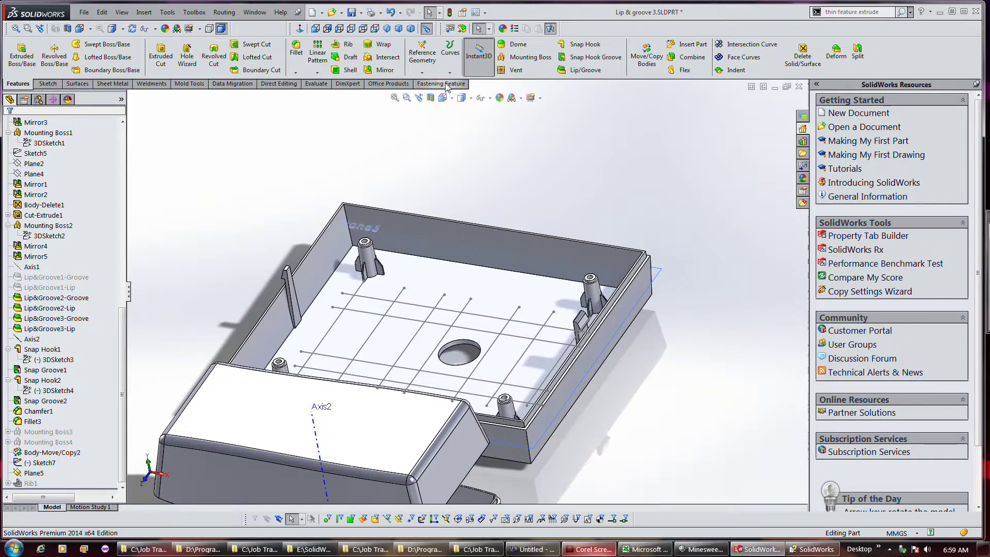
click(422, 73)
click(429, 84)
click(325, 322)
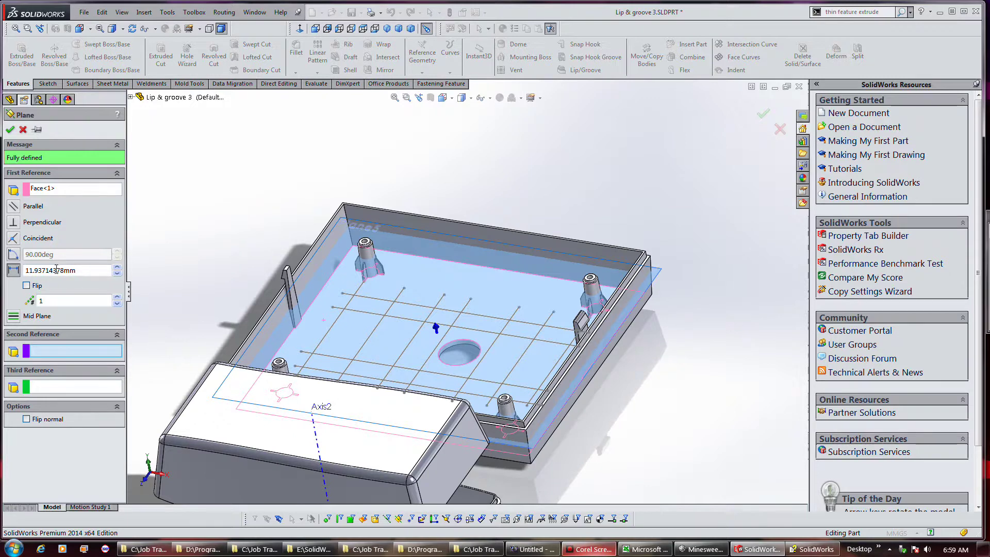
click(9, 130)
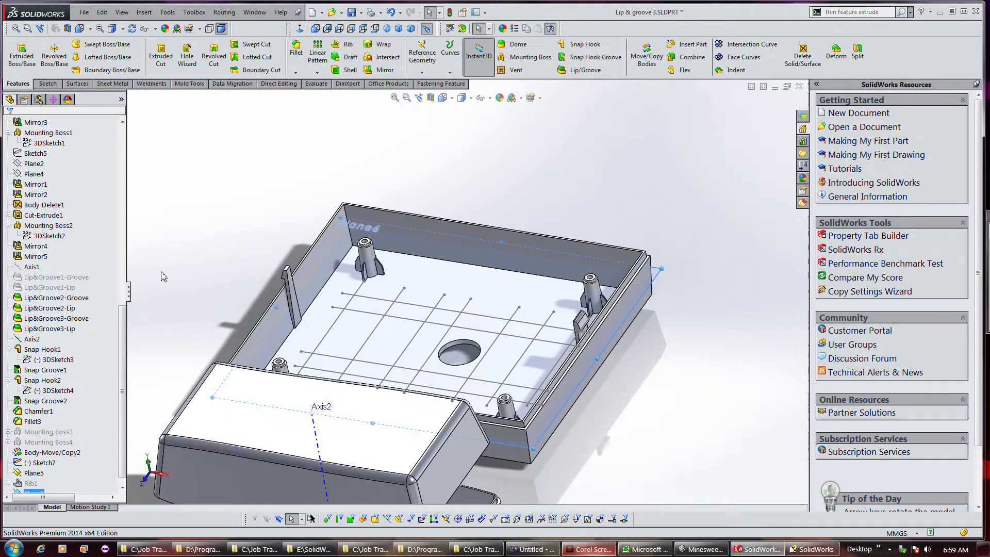
click(48, 84)
click(17, 52)
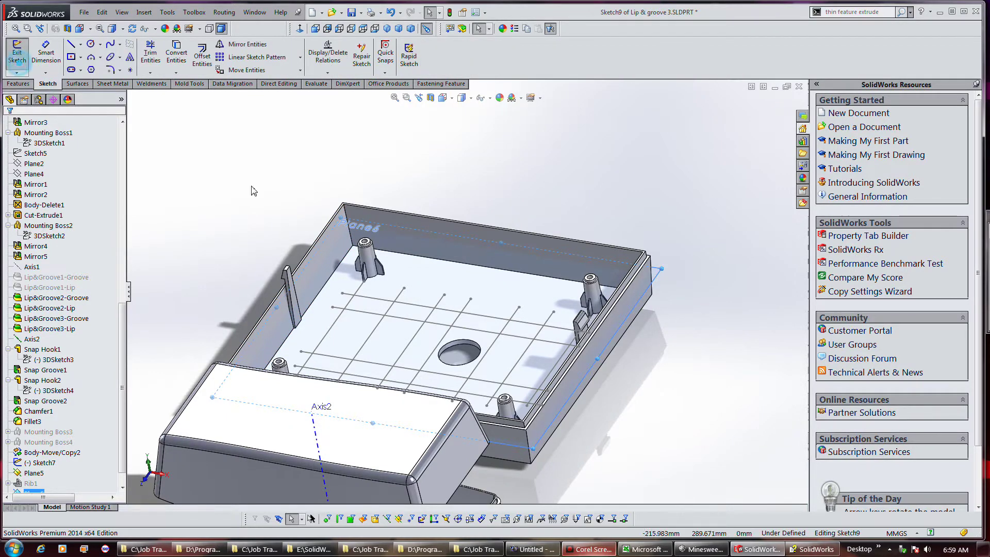
click(332, 246)
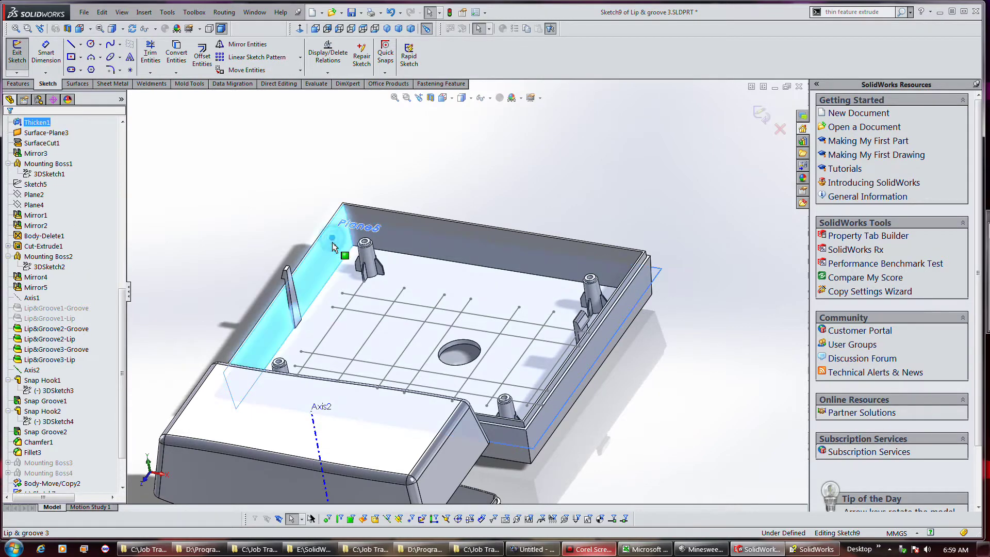
click(411, 255)
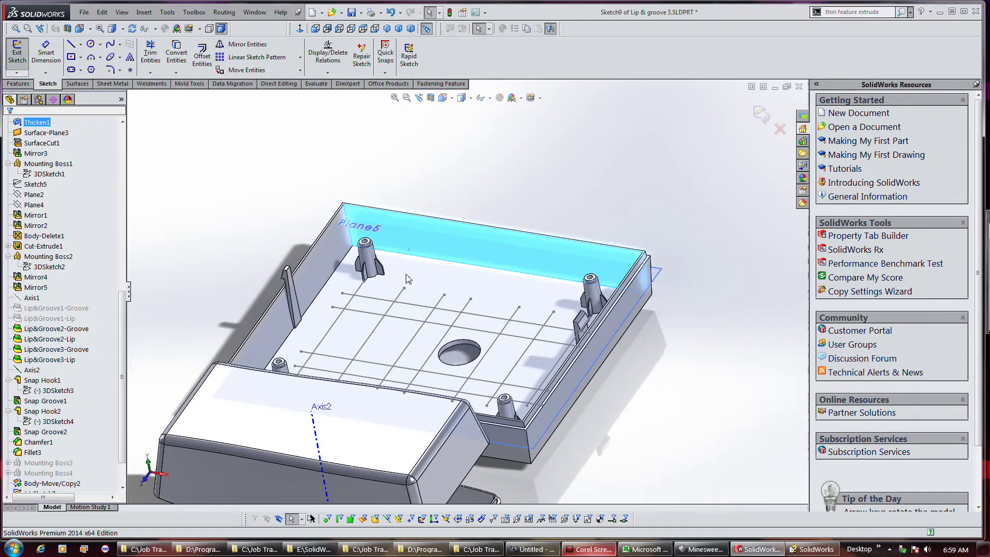
click(17, 54)
Hide the new offset reference plane Plane6
middle_drag(268, 233, 299, 243)
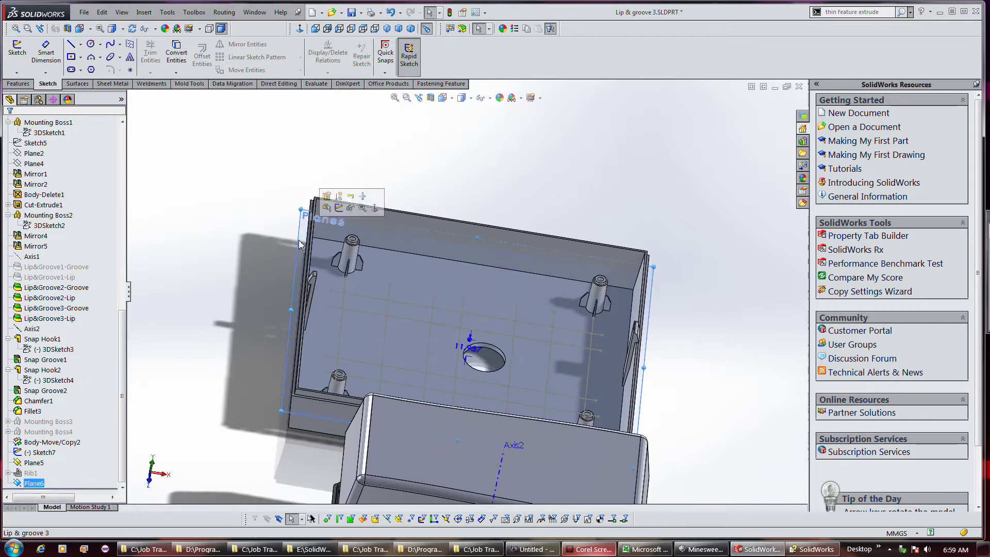
right_click(298, 238)
click(318, 221)
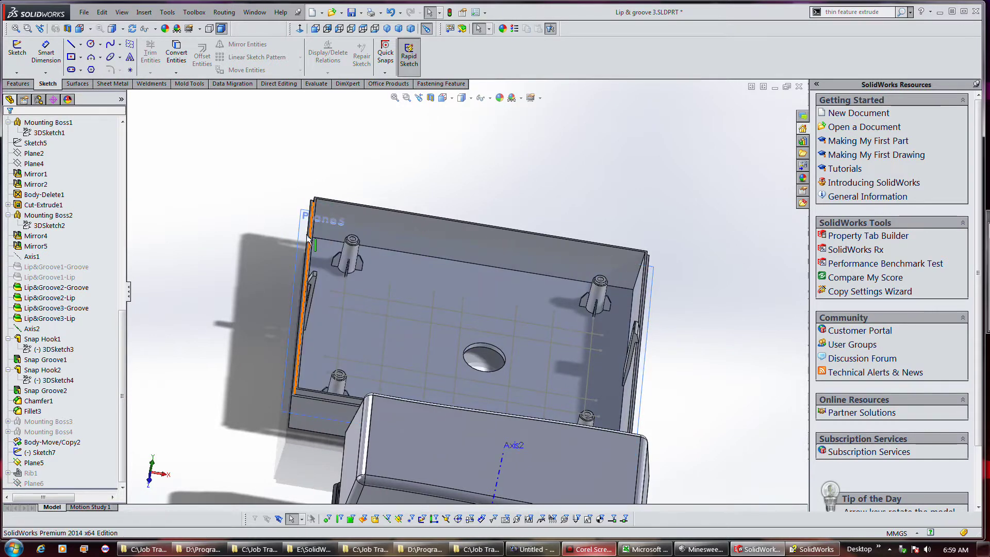
Sketch on the offset plane by converting all the grid lines of Sketch7, and close the sketch
right_click(319, 221)
click(320, 223)
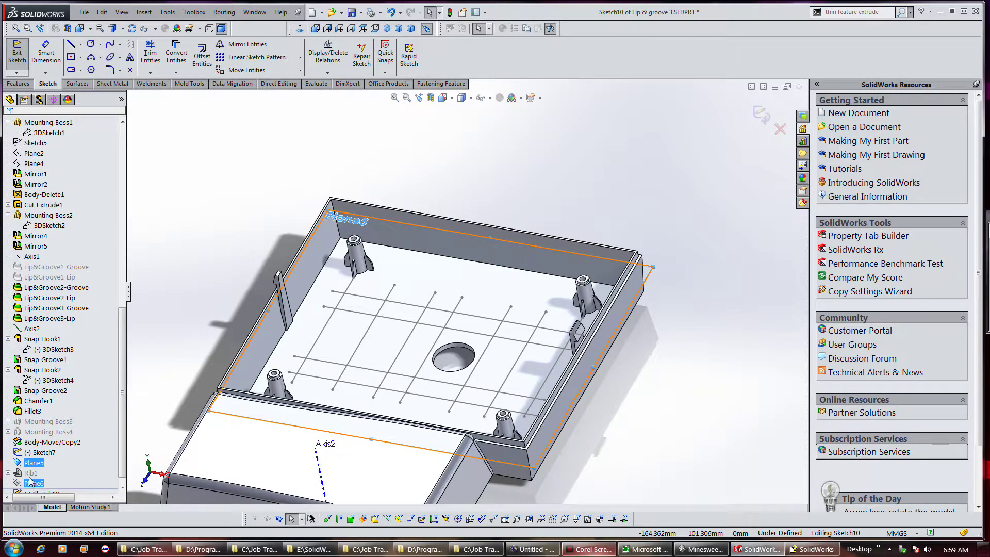
click(35, 453)
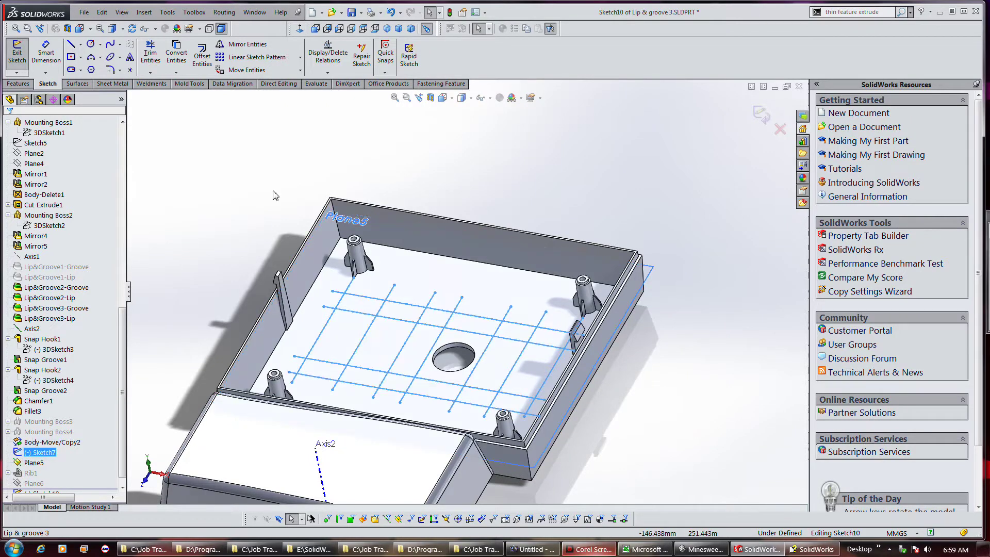
click(178, 57)
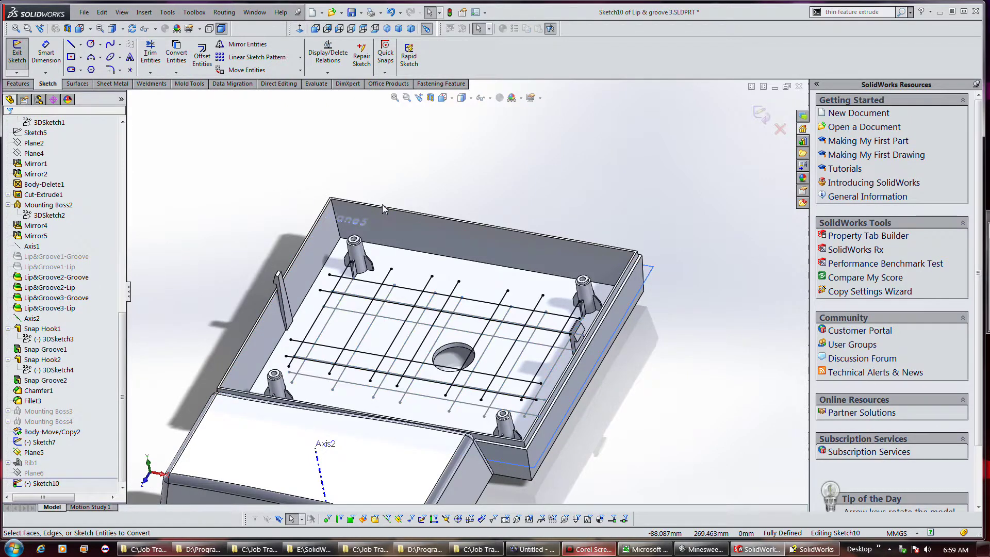
click(17, 52)
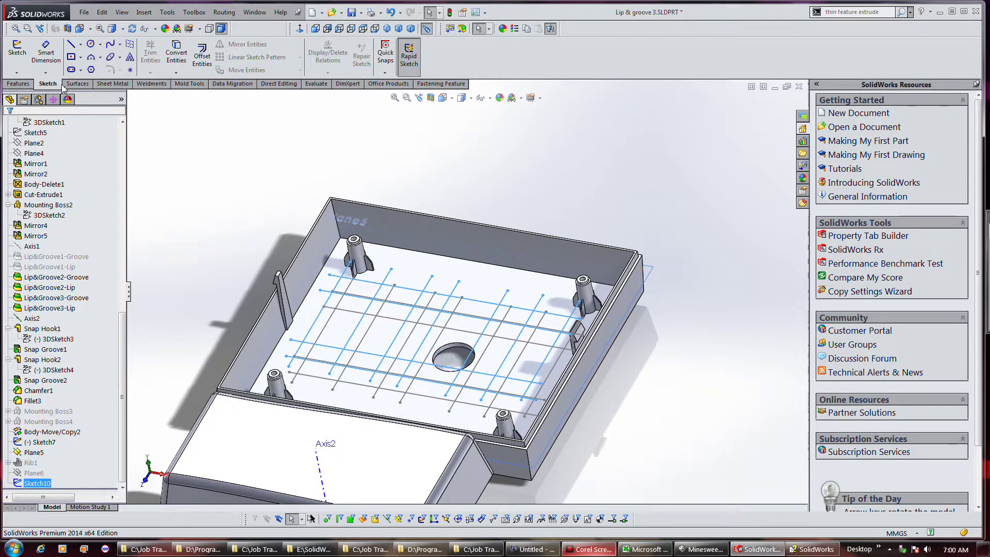
Start a Rib from the converted grid sketch, extruded normal to the sketch with Linear type and 1.00 deg outward draft
click(18, 84)
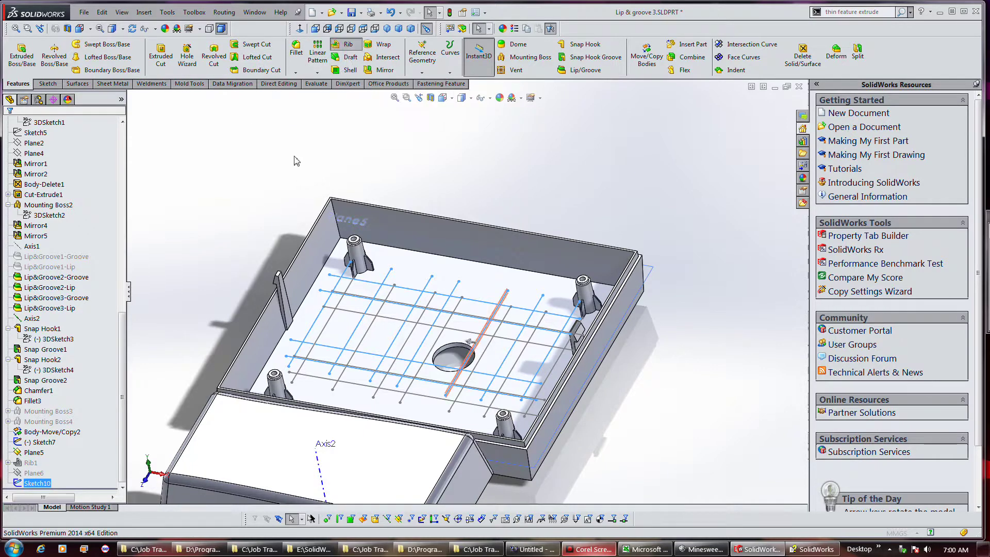
click(342, 44)
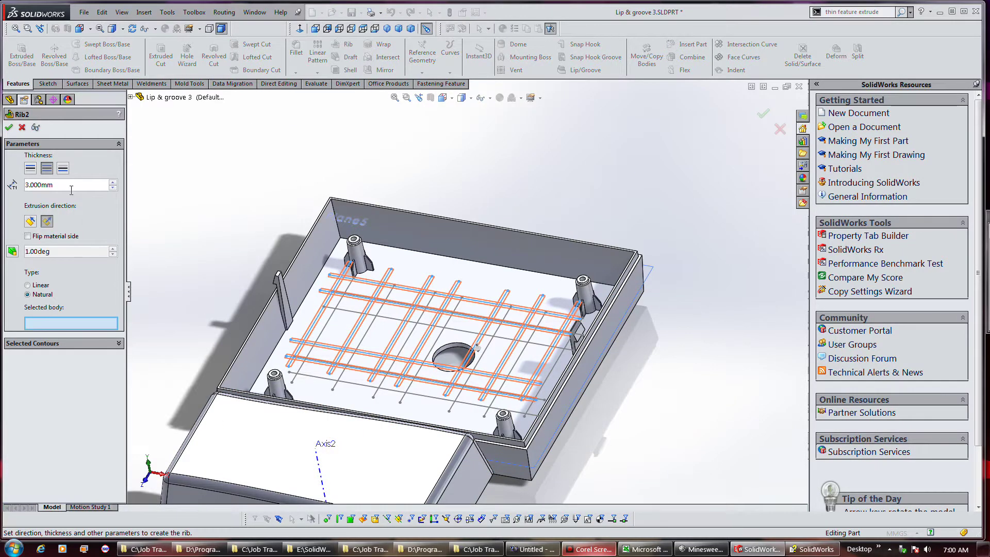
click(30, 221)
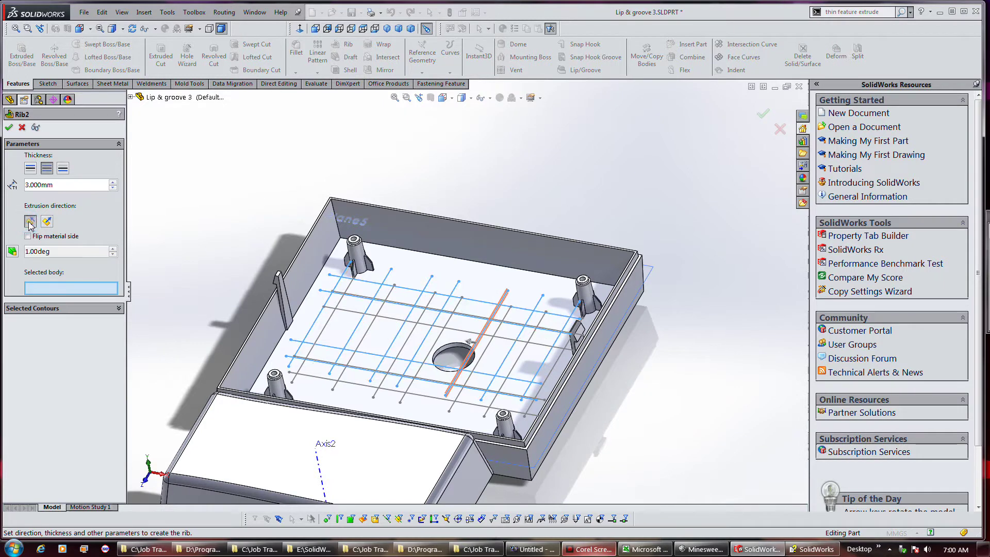
click(46, 222)
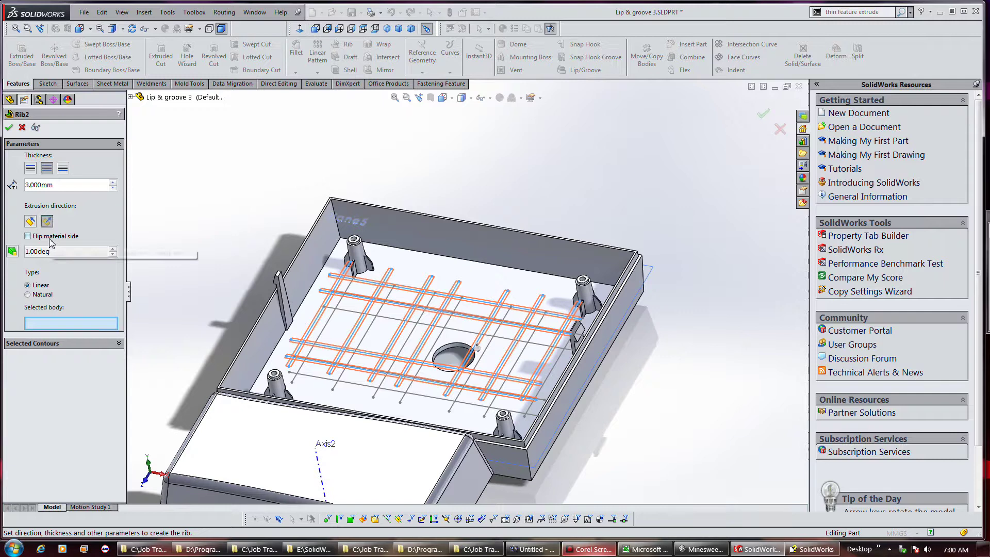
click(13, 251)
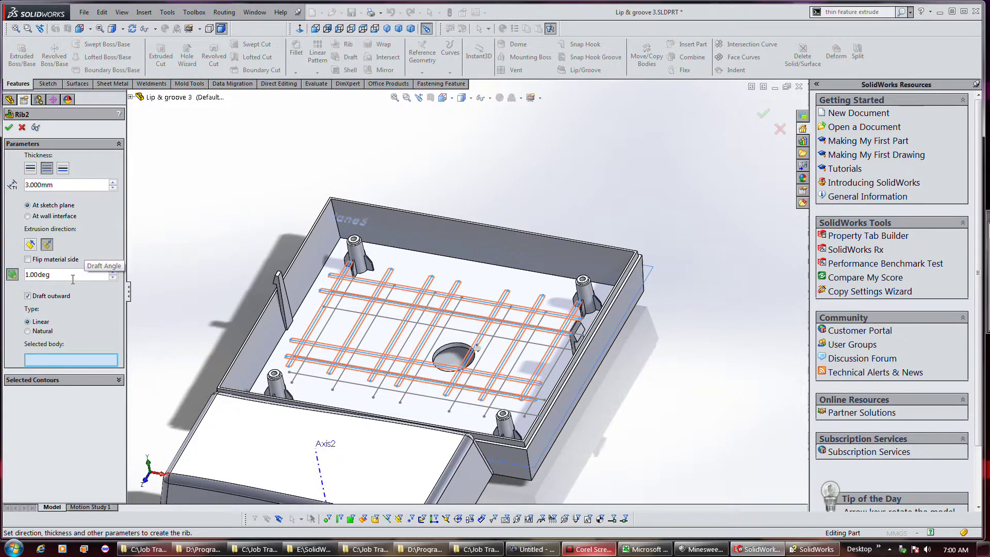
Set the rib thickness to 1 mm, select the box as the affected body, and create the rib grid
double_click(69, 186)
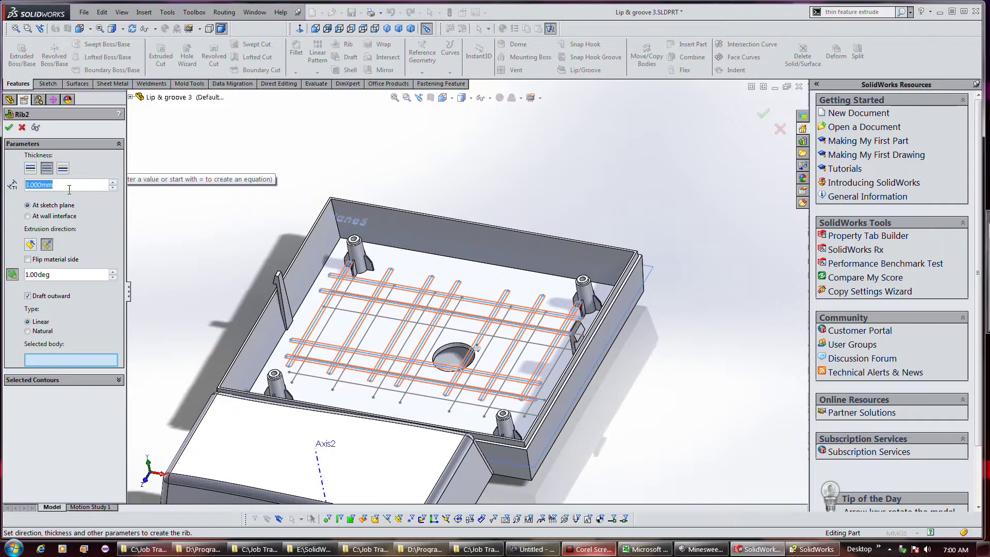
text(1)
click(89, 238)
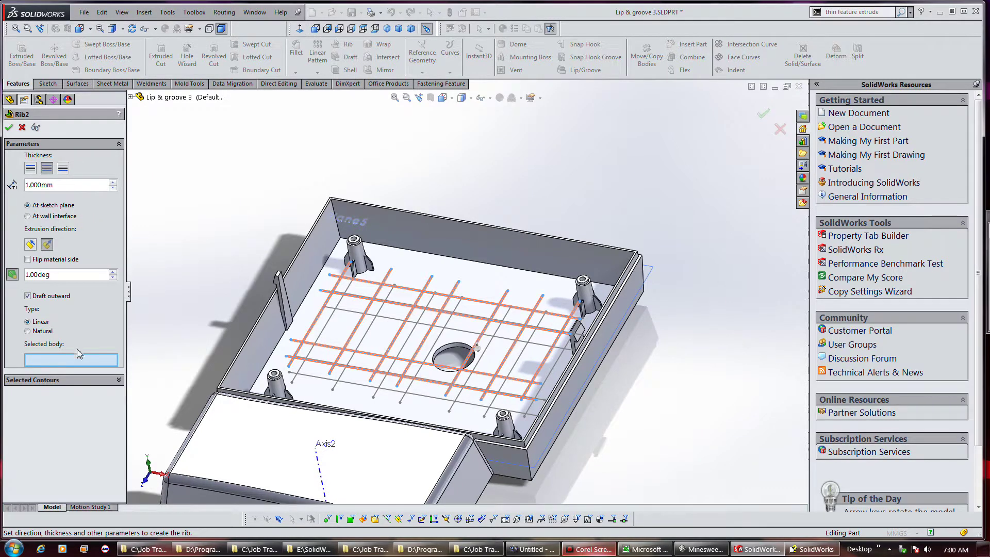
click(288, 267)
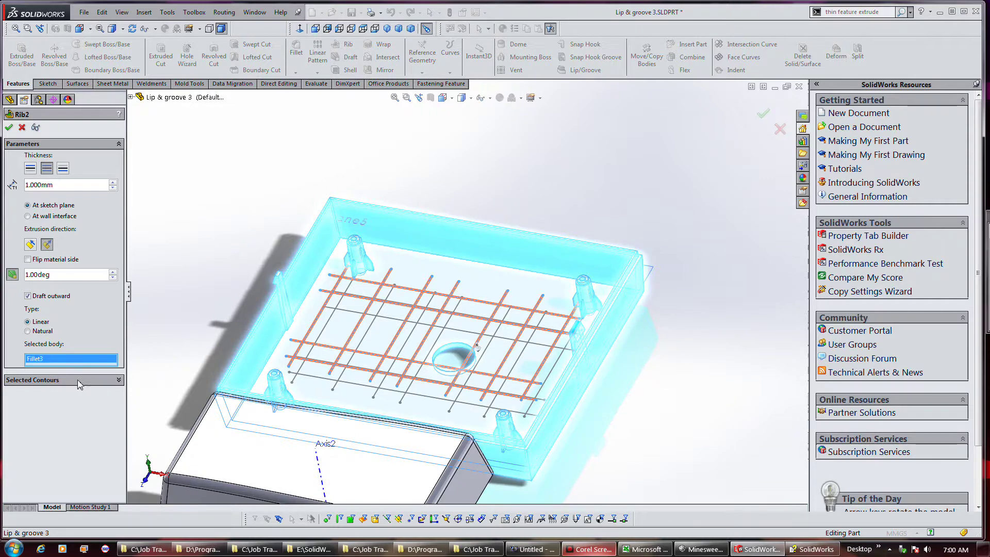
click(115, 381)
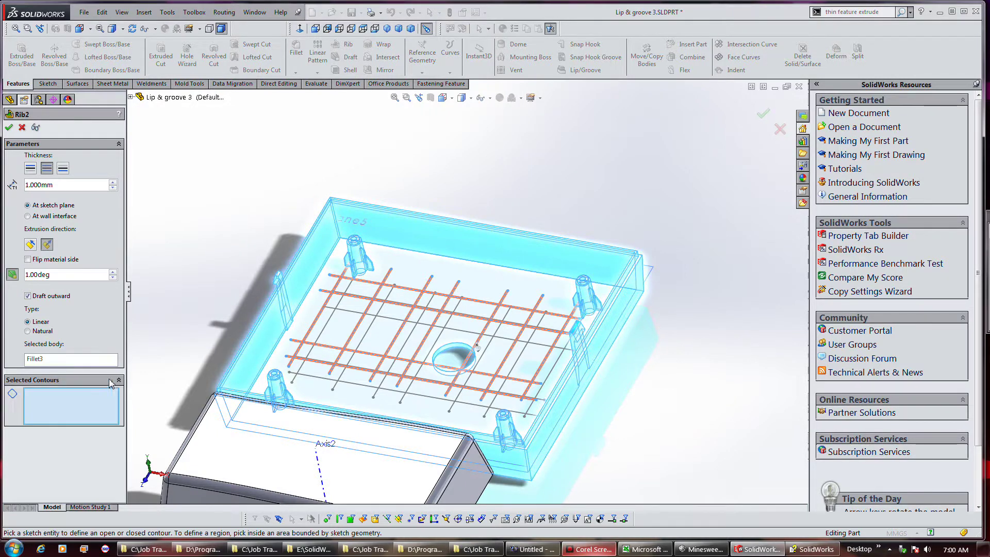
click(10, 127)
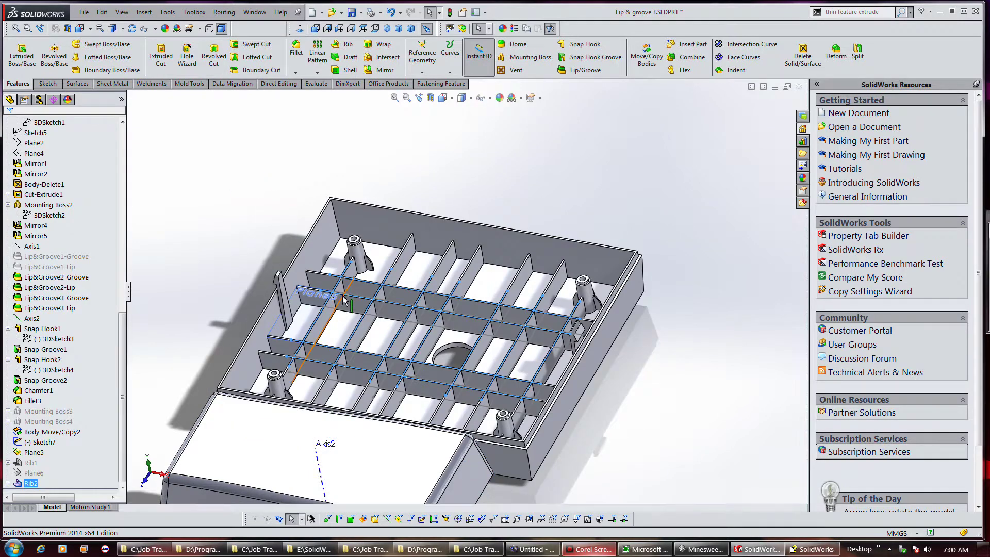
Examine the new rib grid up close and from above, including its thickness and intersections
scroll(423, 385, down, 6)
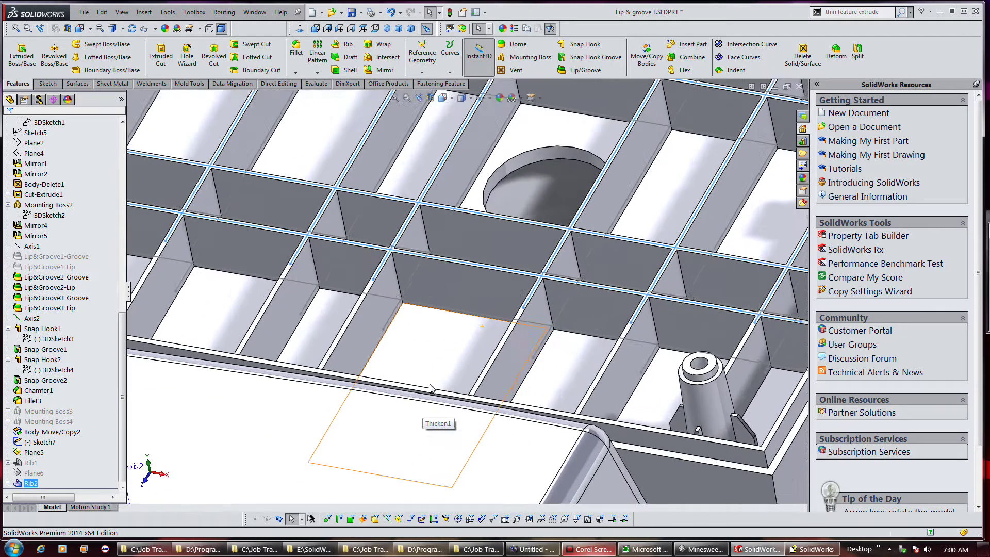
middle_drag(430, 387, 453, 419)
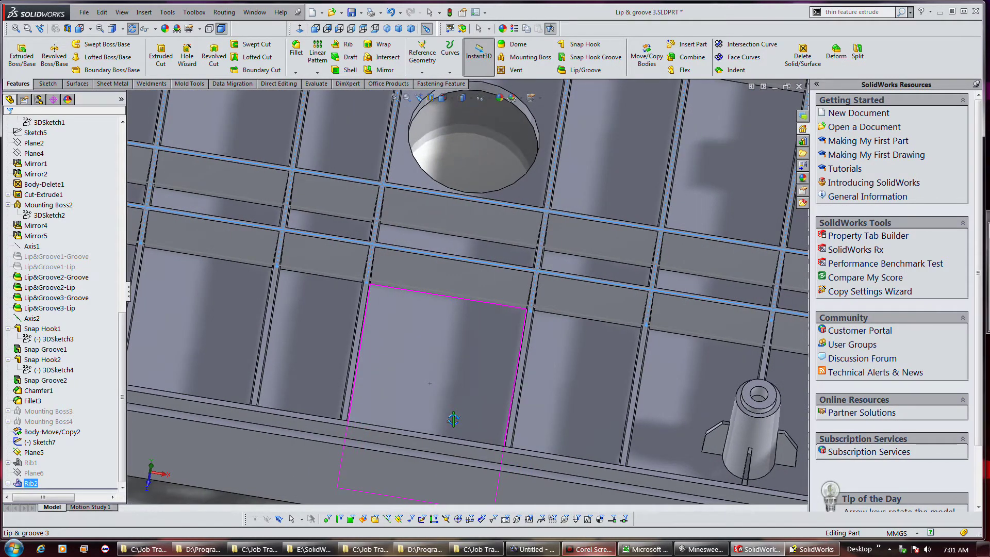
scroll(454, 423, up, 5)
scroll(455, 428, up, 1)
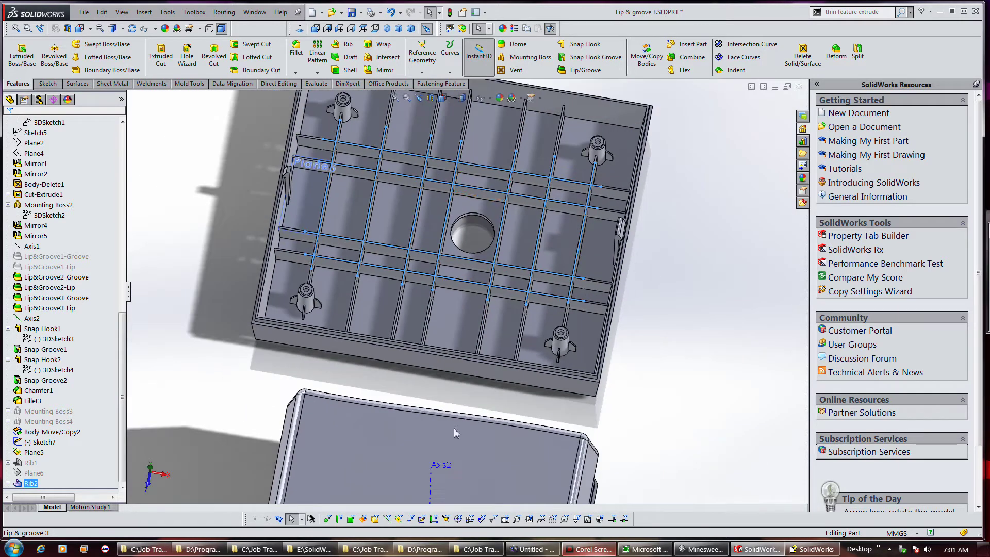
scroll(477, 120, down, 3)
scroll(481, 132, up, 2)
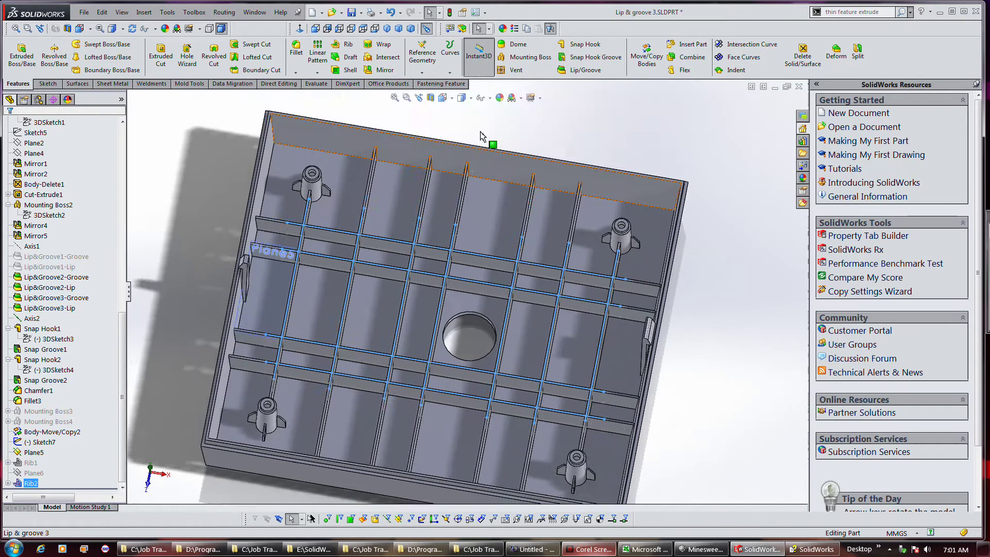
middle_drag(553, 403, 553, 368)
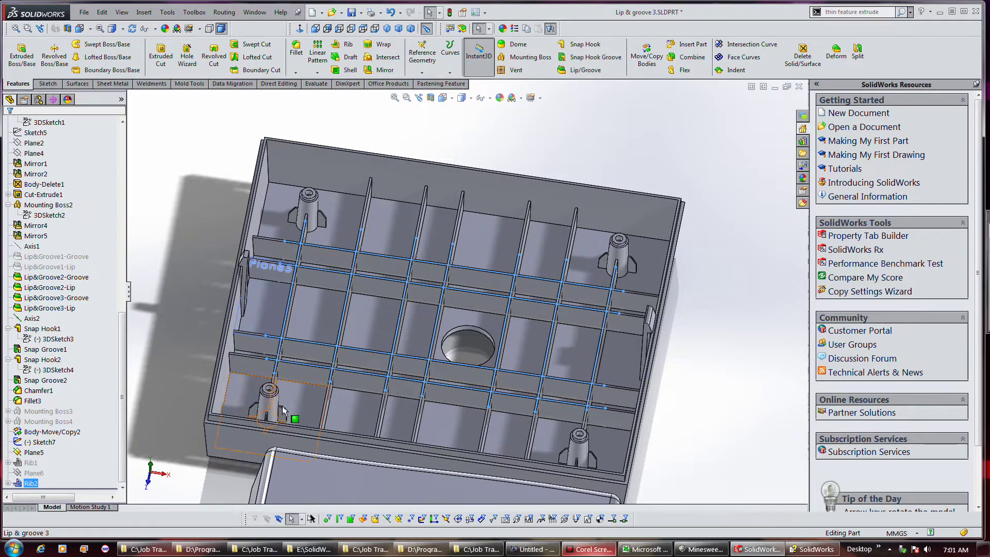
Edit the Rib2 feature and increase its draft angle
right_click(41, 487)
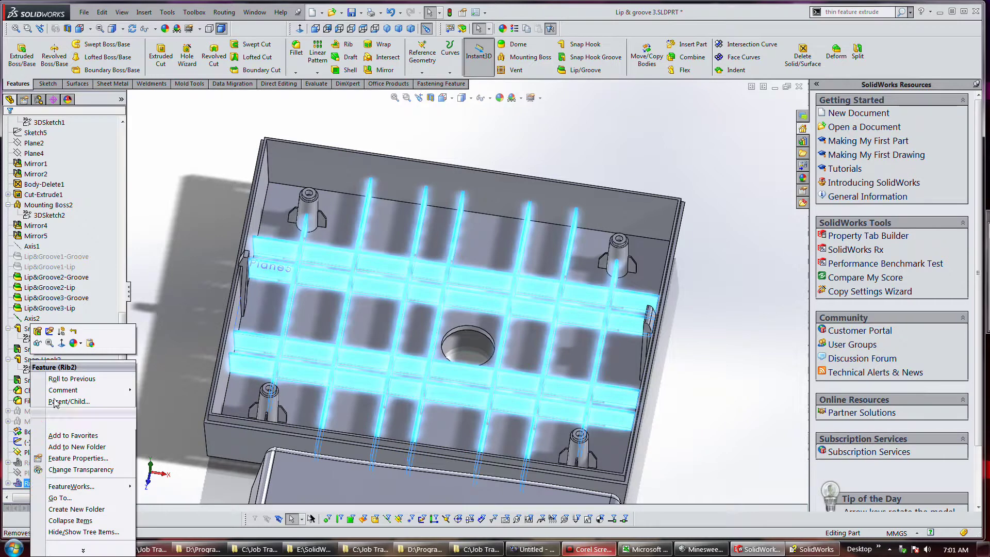
click(36, 332)
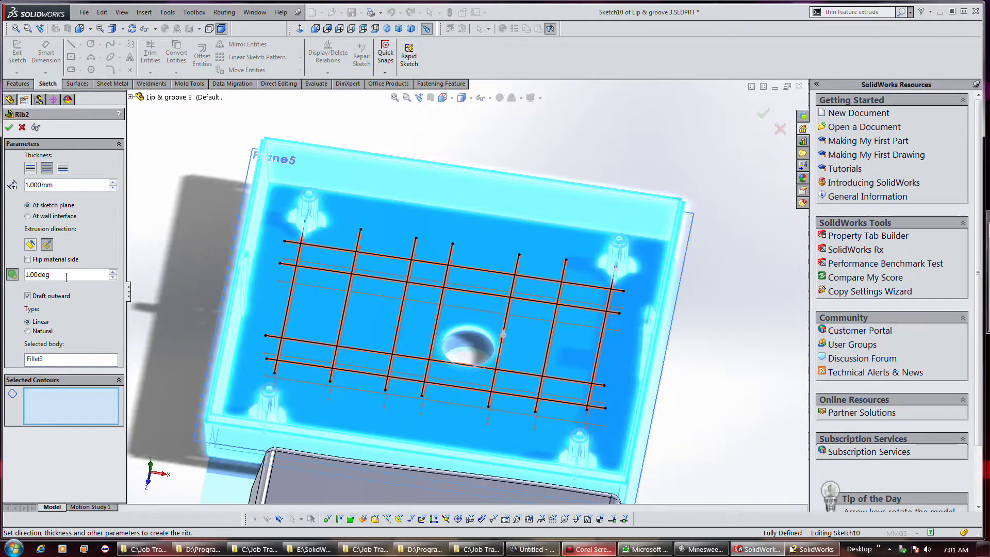
click(113, 273)
click(112, 273)
click(9, 128)
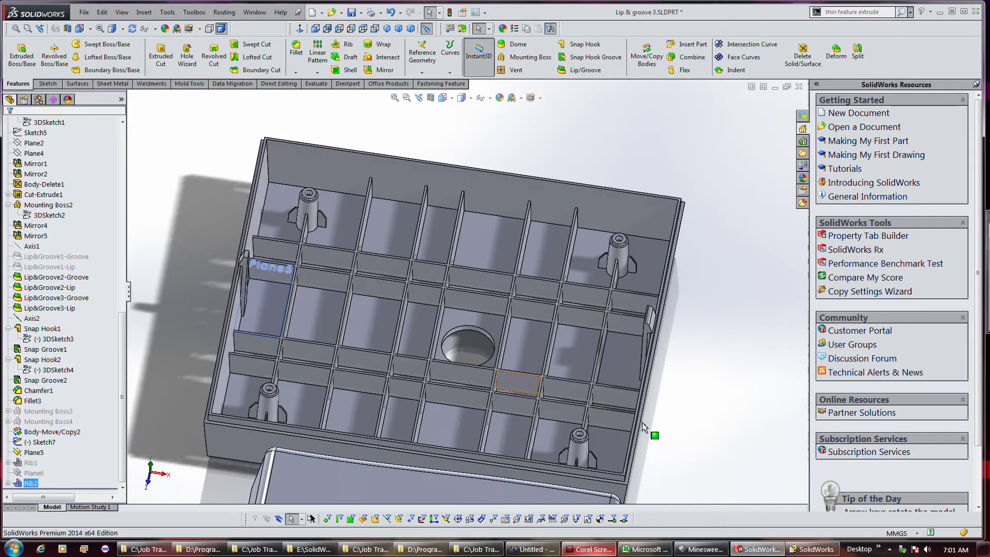
Examine the redrafted rib grid up close and from above, including the rib walls, intersections and surrounding box
scroll(464, 416, down, 5)
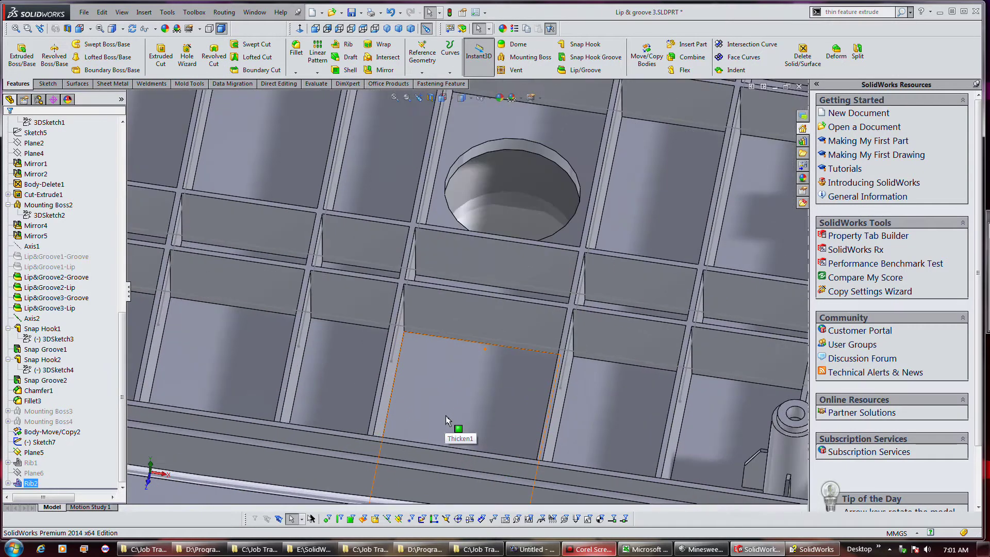
scroll(464, 416, down, 2)
mouse_move(464, 416)
middle_down()
mouse_move(453, 413)
mouse_move(463, 376)
mouse_move(468, 433)
middle_up()
scroll(468, 433, up, 5)
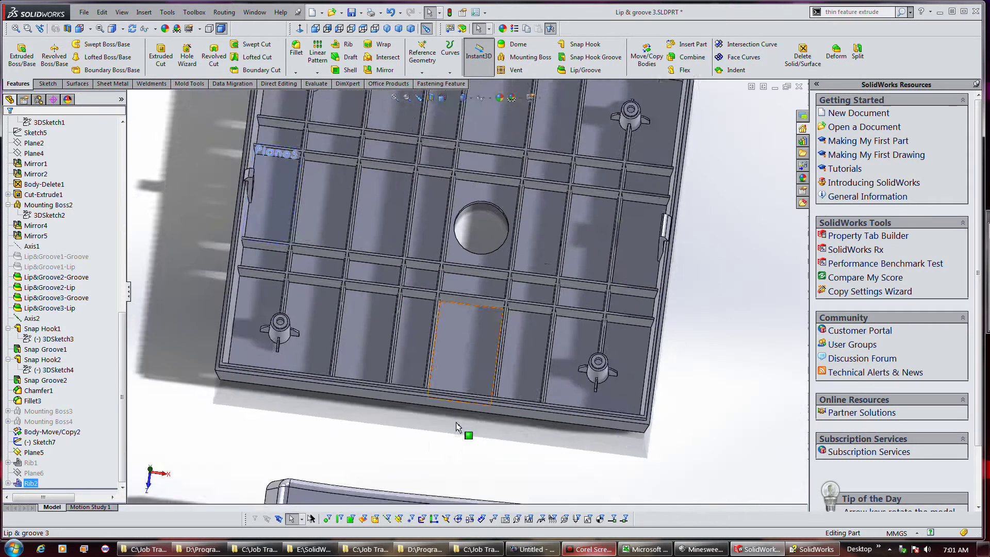
scroll(464, 311, down, 6)
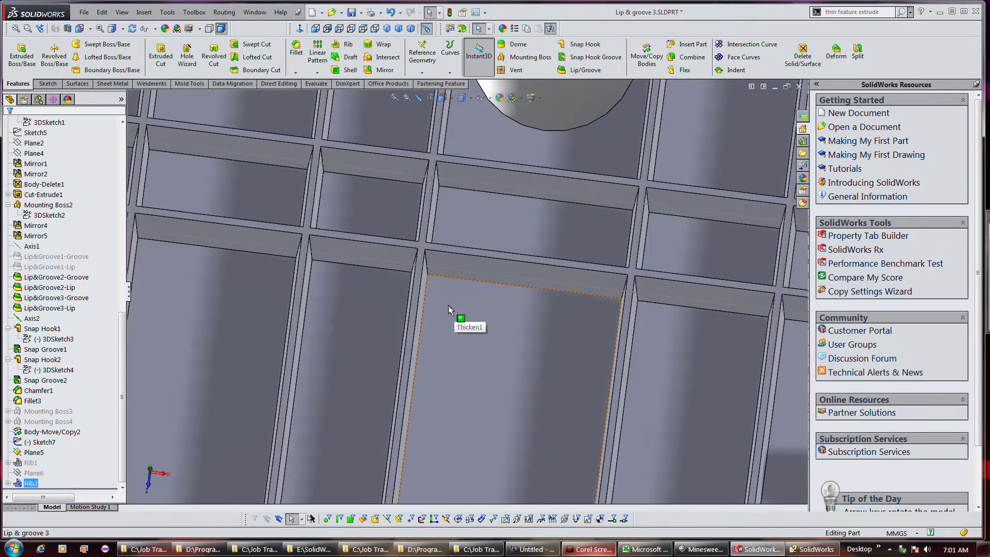
scroll(422, 299, up, 8)
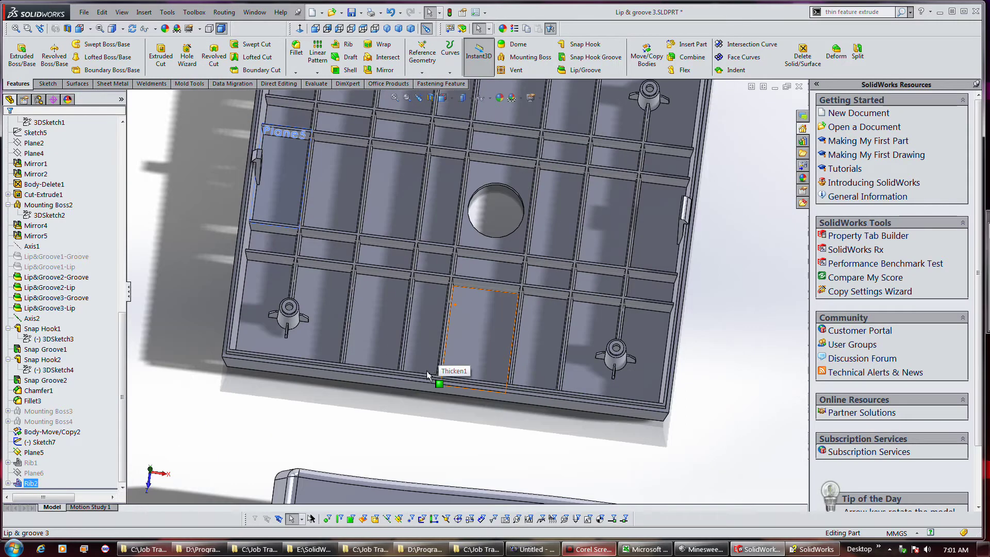
middle_drag(419, 392, 419, 402)
middle_drag(503, 214, 503, 205)
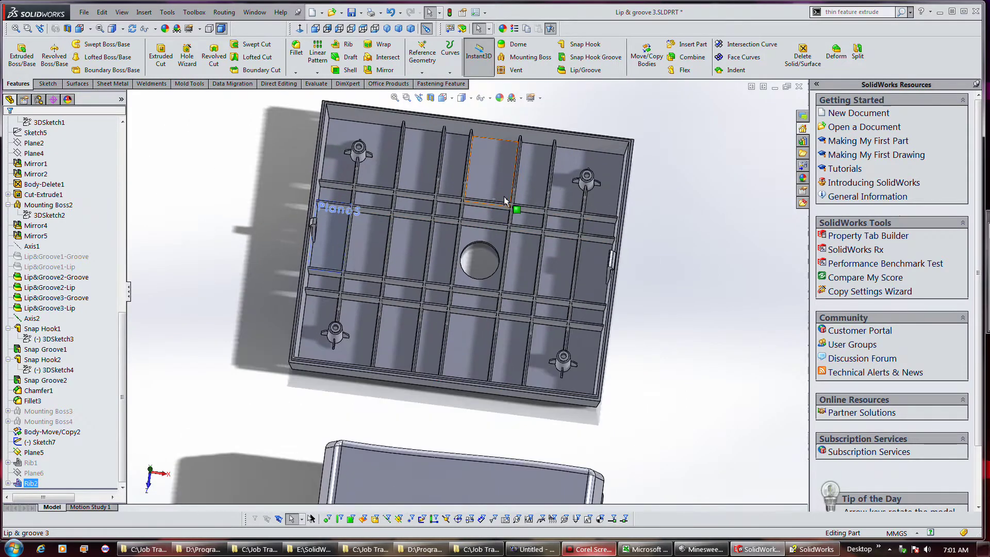
middle_drag(621, 323, 618, 342)
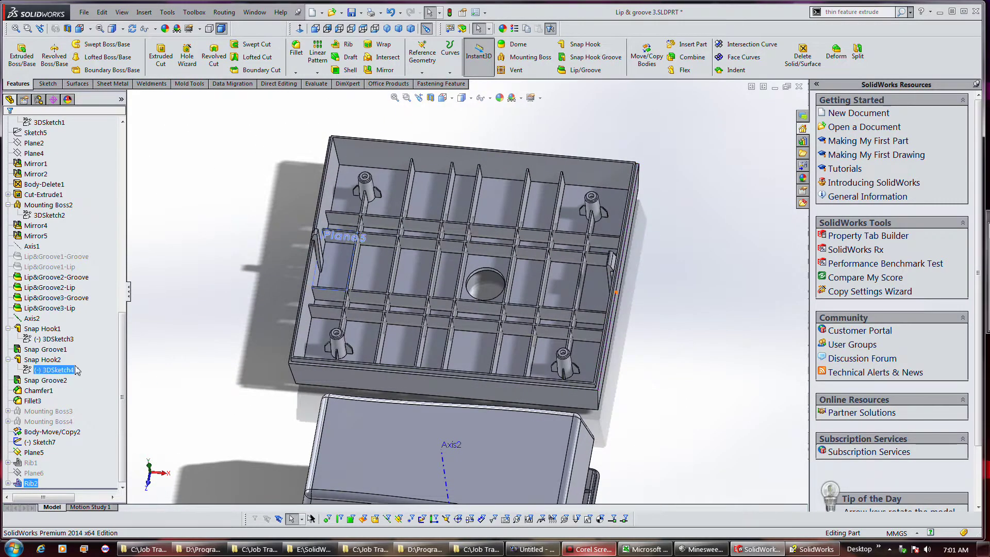
Show the hidden Body-Move/Copy2 solid body above the ribbed box and view all the bodies together
click(44, 152)
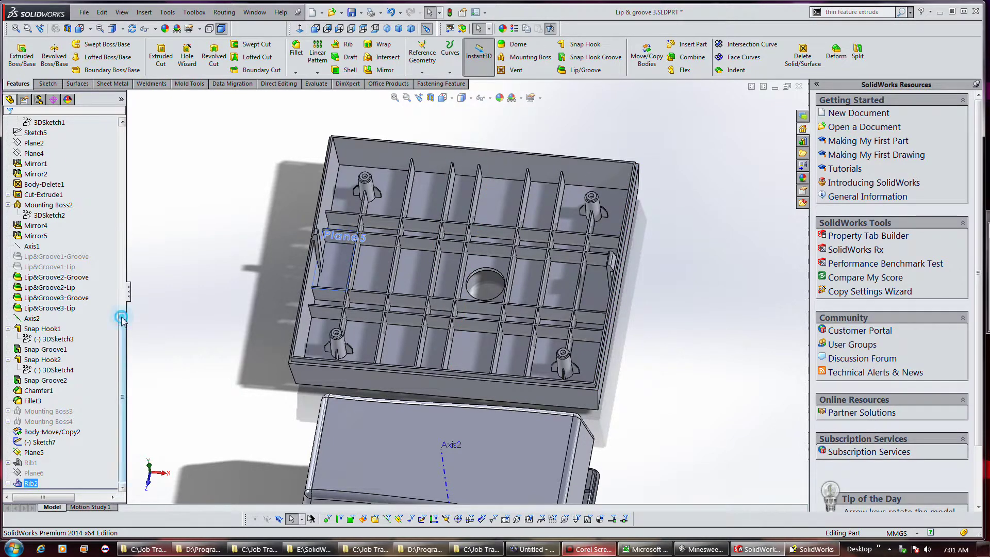
drag(122, 320, 123, 134)
click(8, 184)
right_click(66, 216)
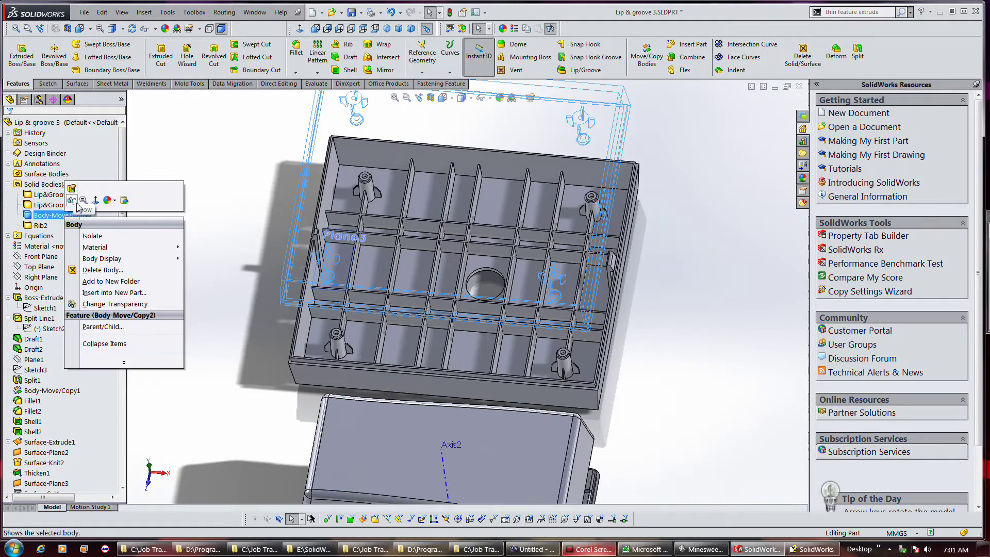
click(72, 201)
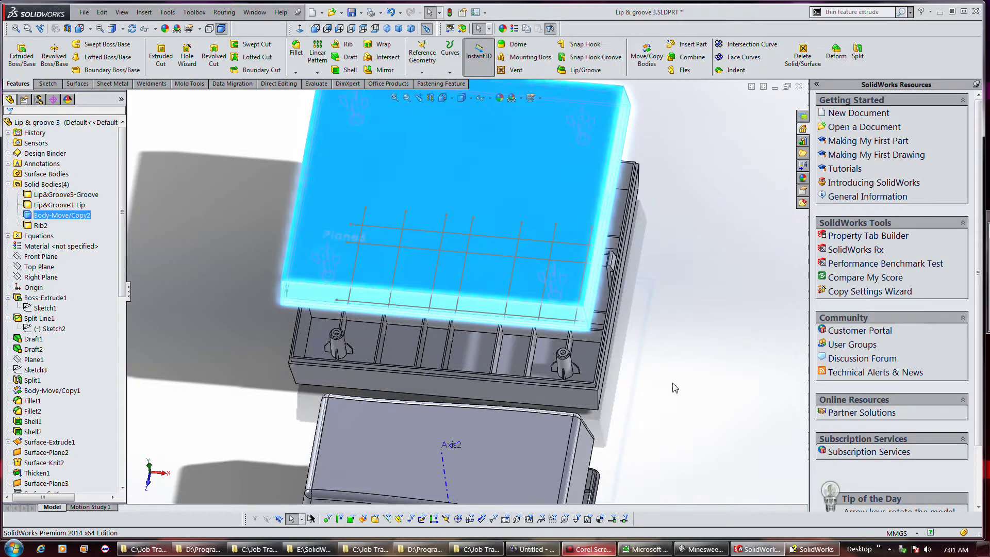
click(676, 388)
middle_drag(676, 389, 562, 319)
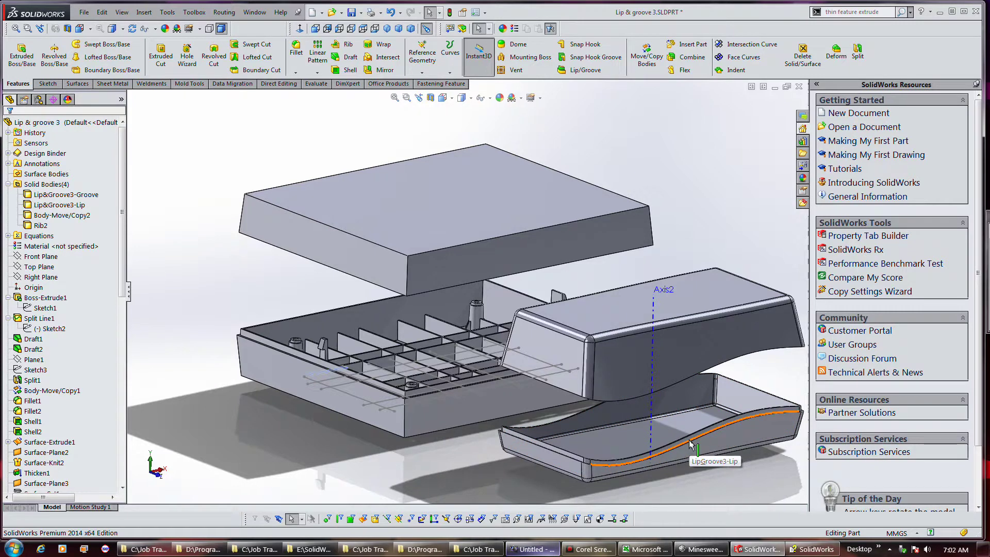
Start a 1 mm Rib from the stepped profile sketch, extruded parallel to the sketch, with the curved upper cover as the affected body
middle_drag(689, 443, 558, 361)
scroll(383, 293, down, 3)
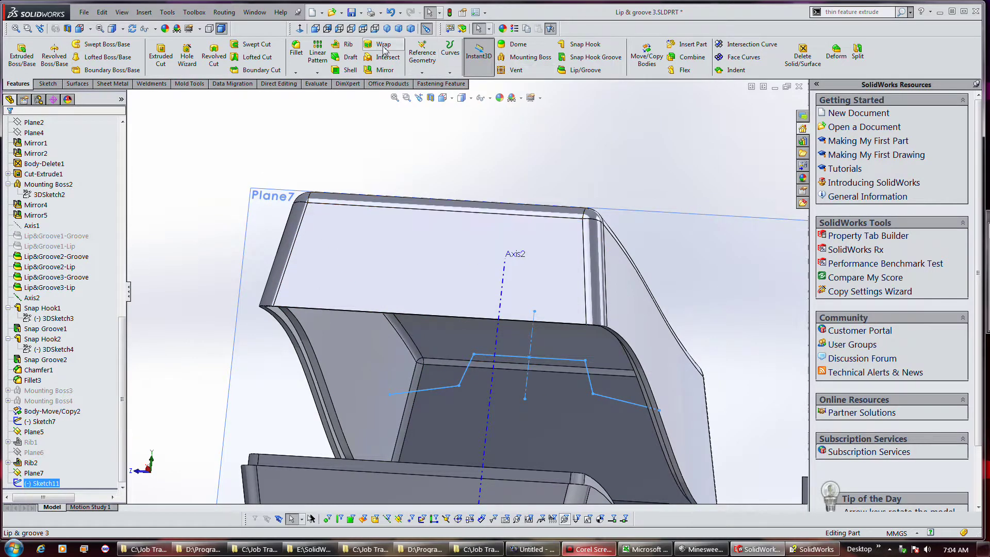
click(349, 48)
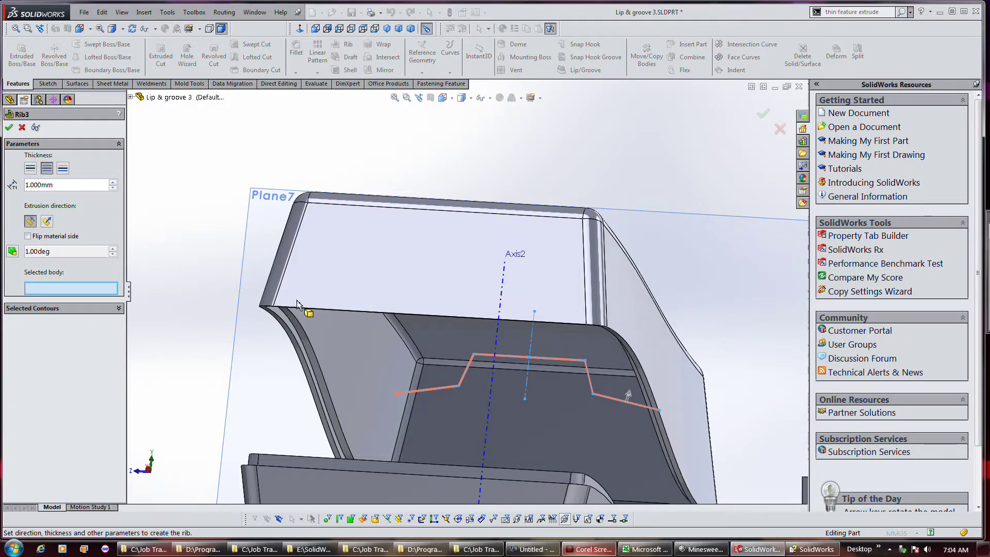
click(331, 283)
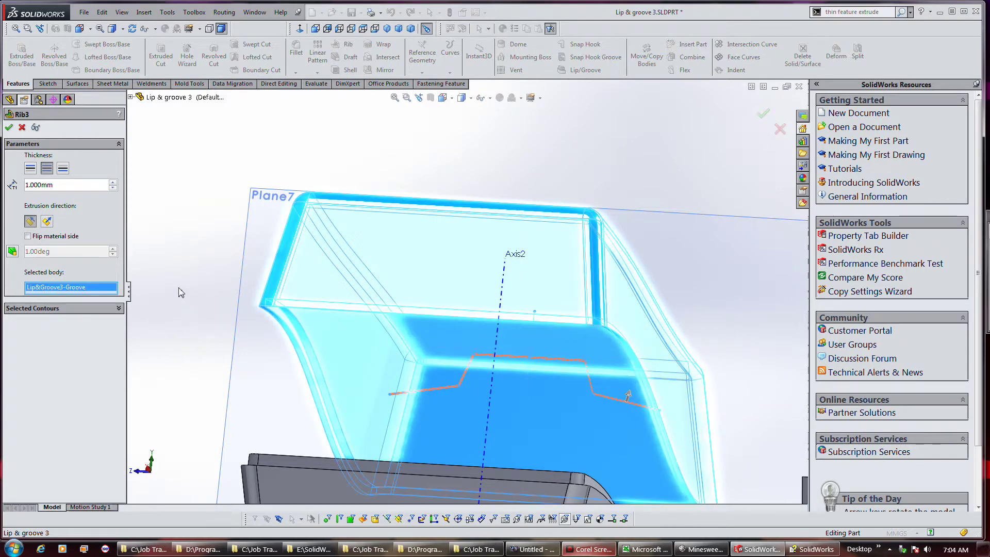
middle_drag(489, 410, 628, 452)
scroll(629, 452, up, 5)
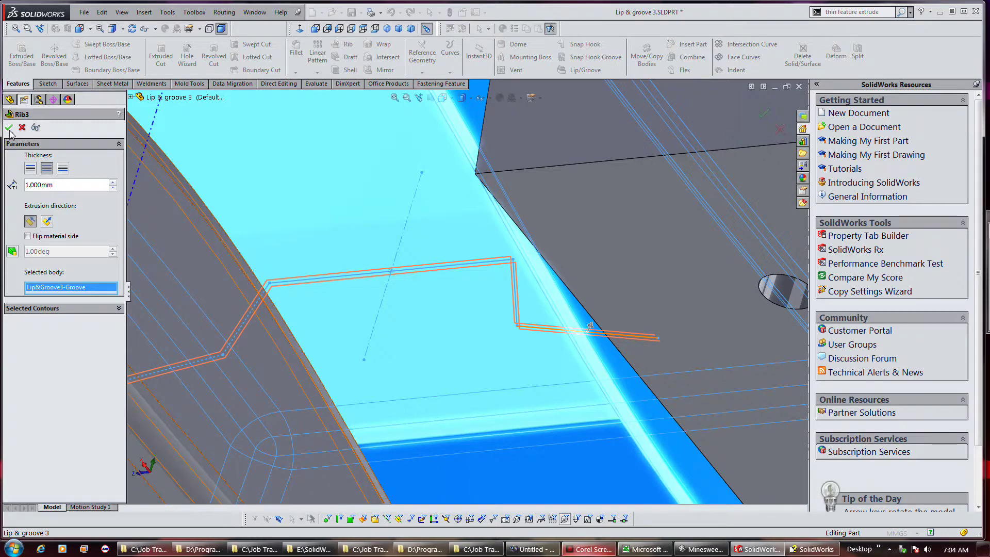
Add a 1.00 deg outward draft with thickness measured at the sketch plane, and create the rib inside the curved cover
click(13, 254)
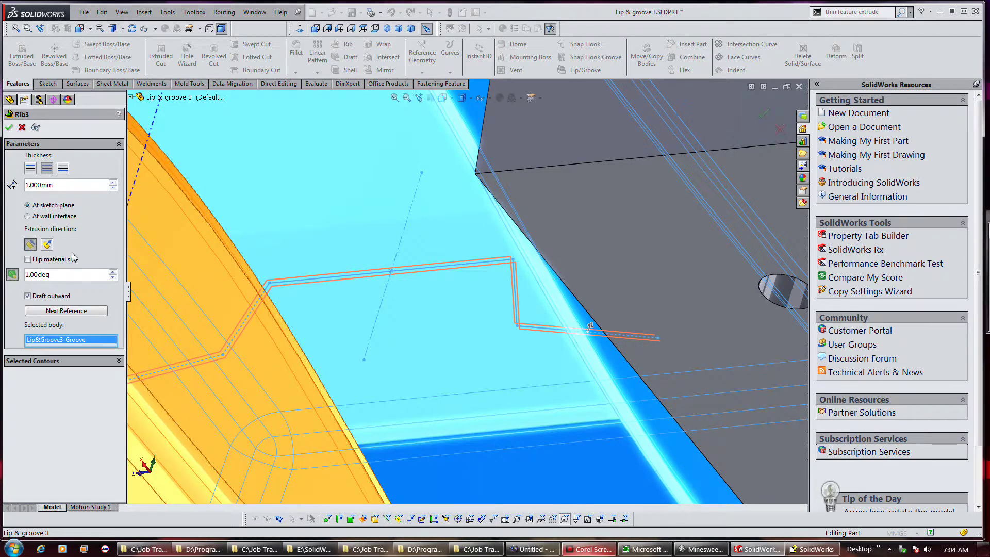
middle_drag(283, 260, 304, 310)
scroll(287, 281, up, 2)
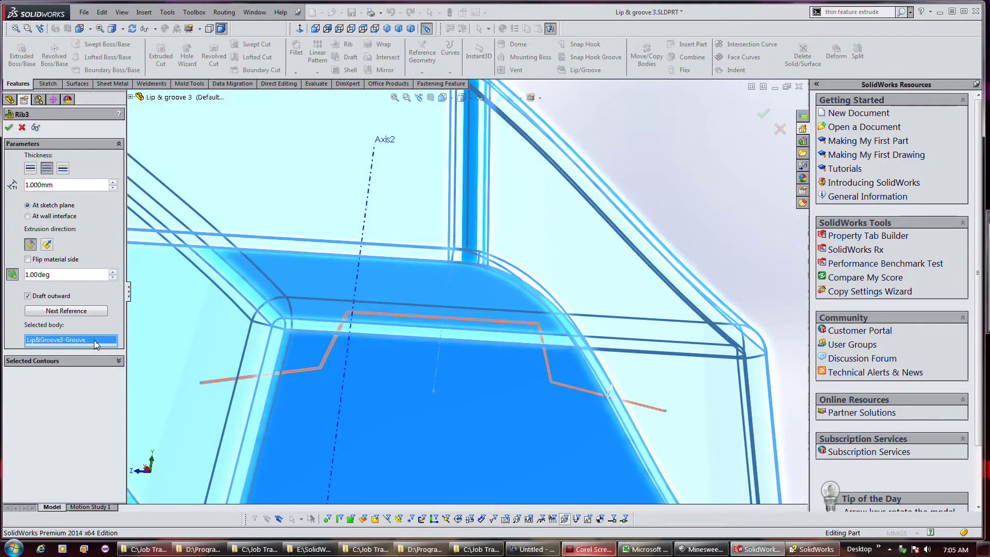
click(9, 127)
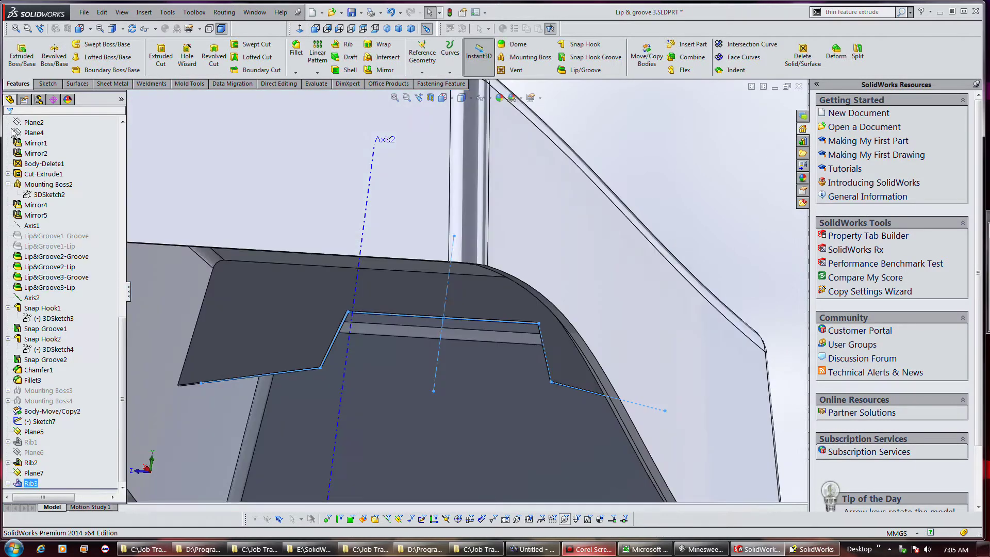
mouse_move(409, 347)
middle_down()
mouse_move(411, 404)
mouse_move(367, 302)
mouse_move(354, 232)
mouse_move(363, 336)
middle_up()
click(332, 320)
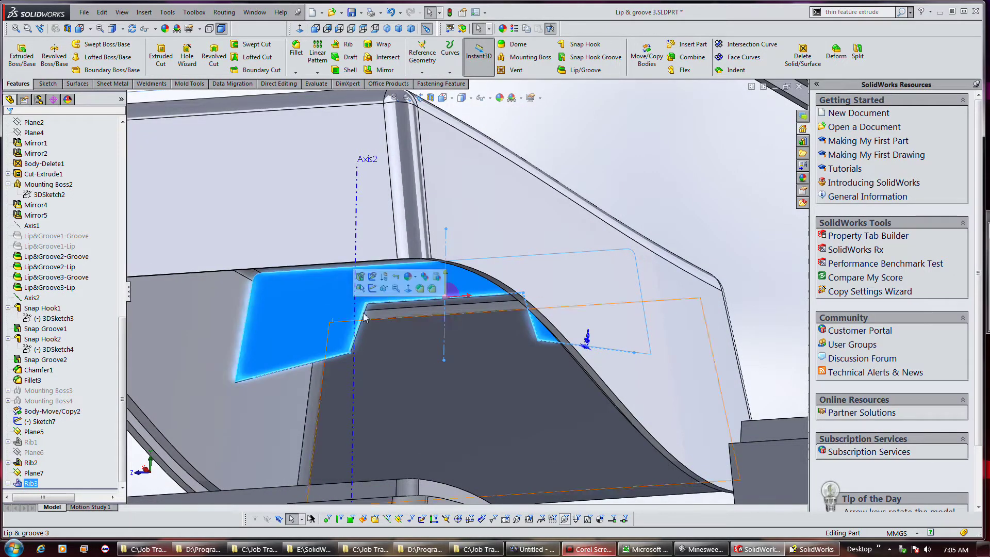
click(318, 53)
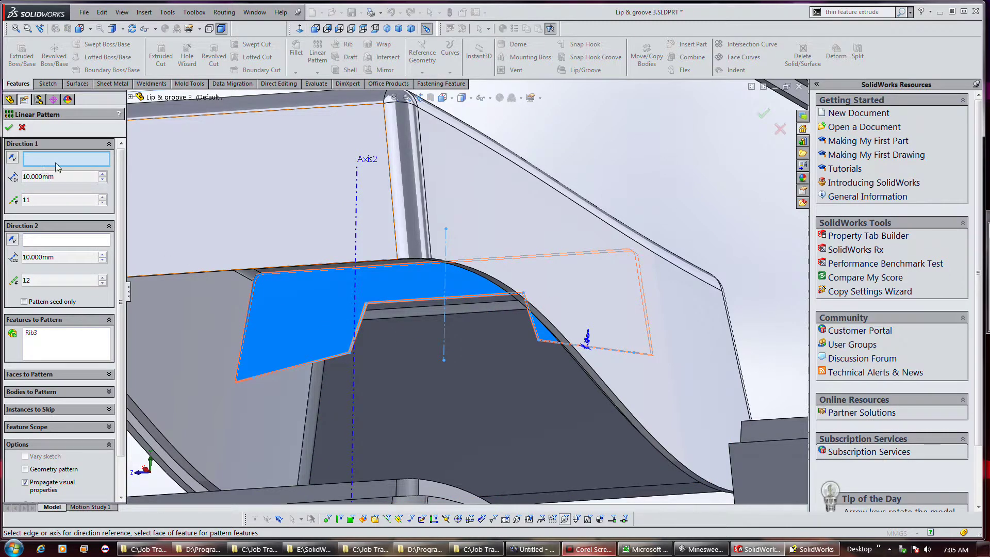
middle_drag(438, 305, 469, 362)
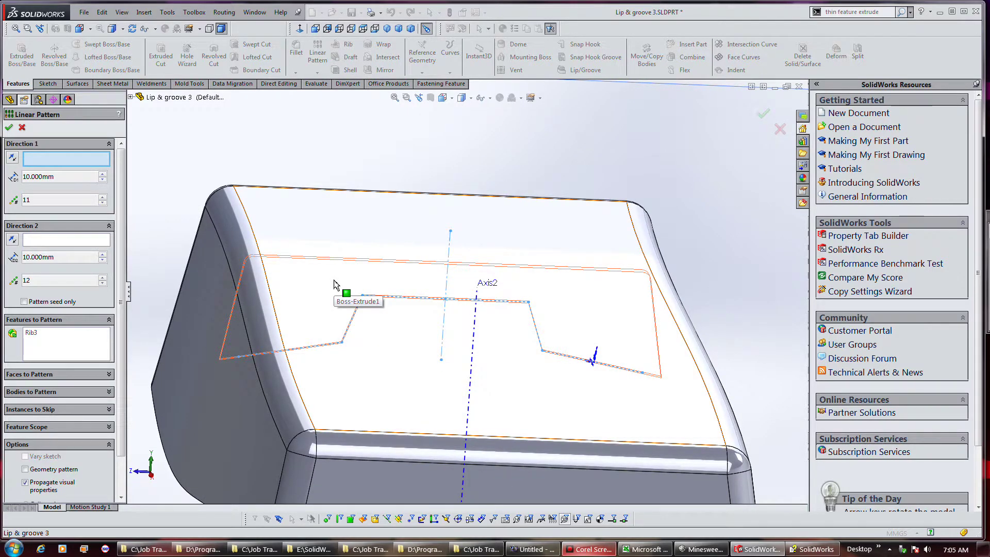
click(22, 127)
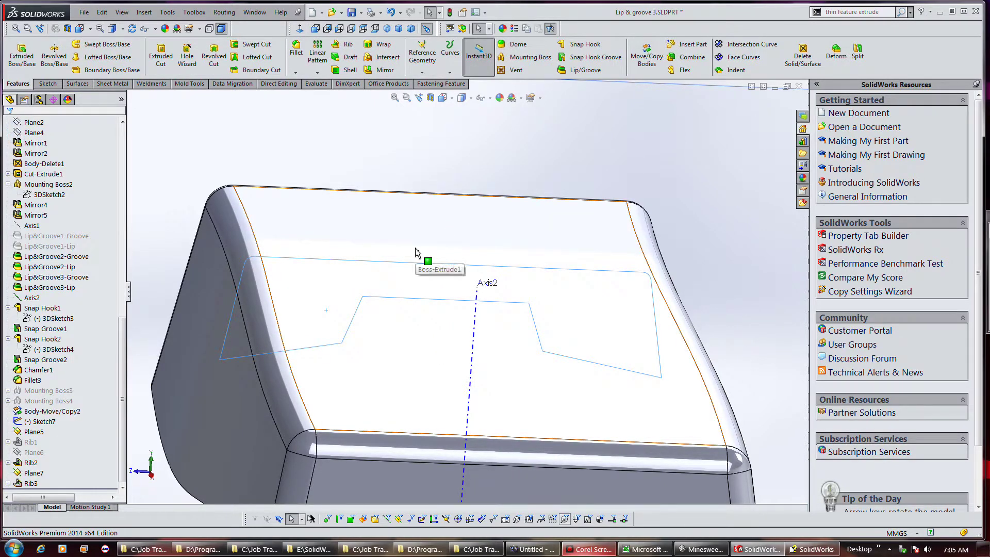
Create a reference axis at the intersection of the Front Plane and the Top Plane
scroll(418, 252, up, 2)
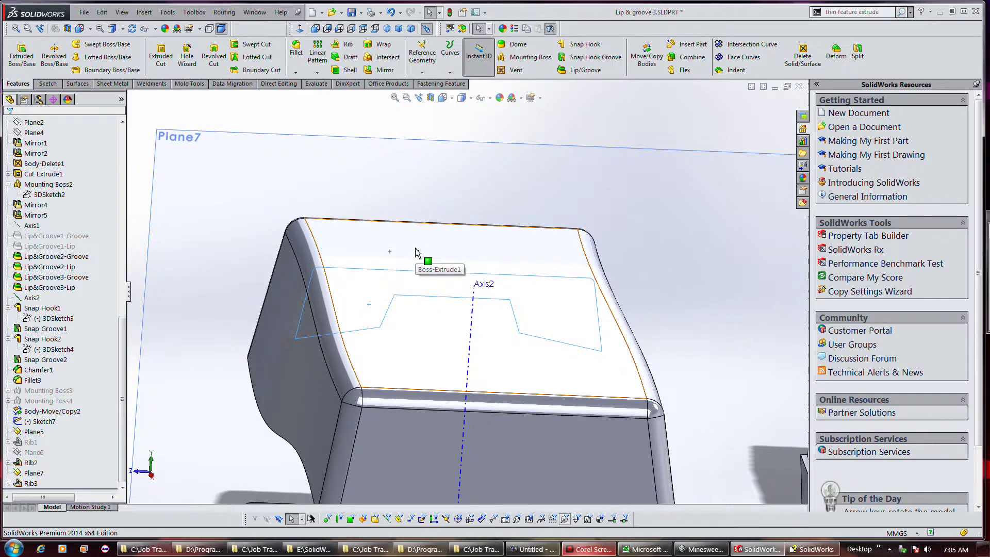
click(46, 247)
click(74, 225)
drag(123, 326, 128, 108)
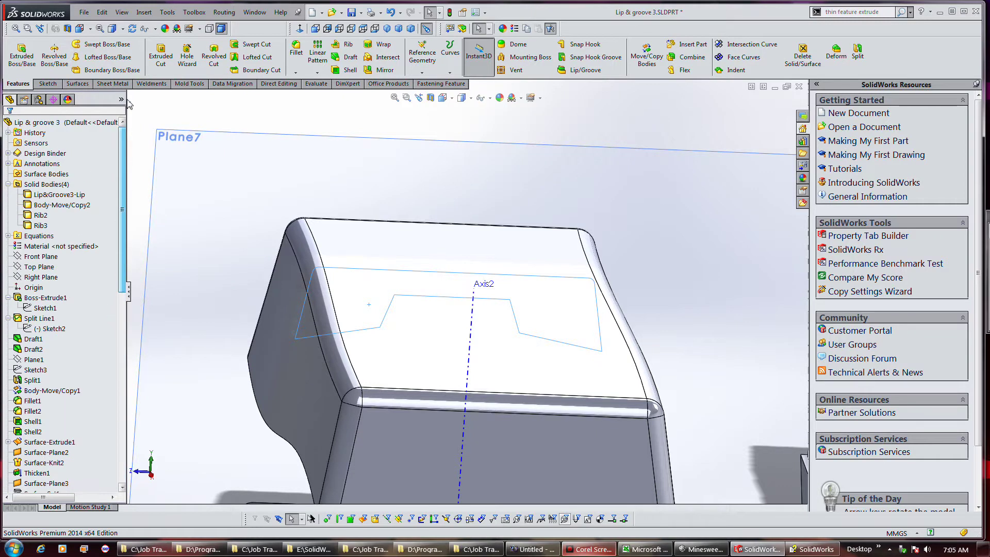
click(37, 257)
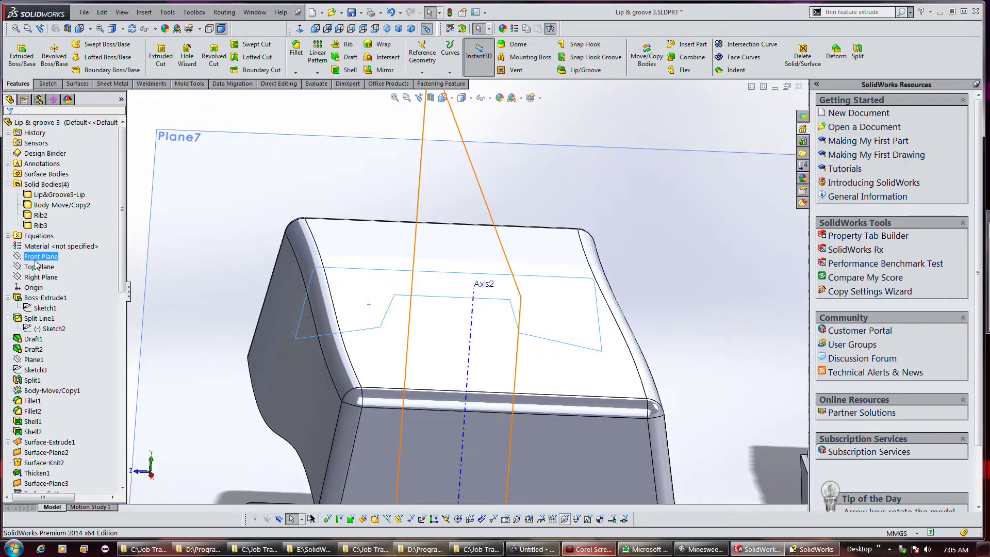
ctrl+click(39, 266)
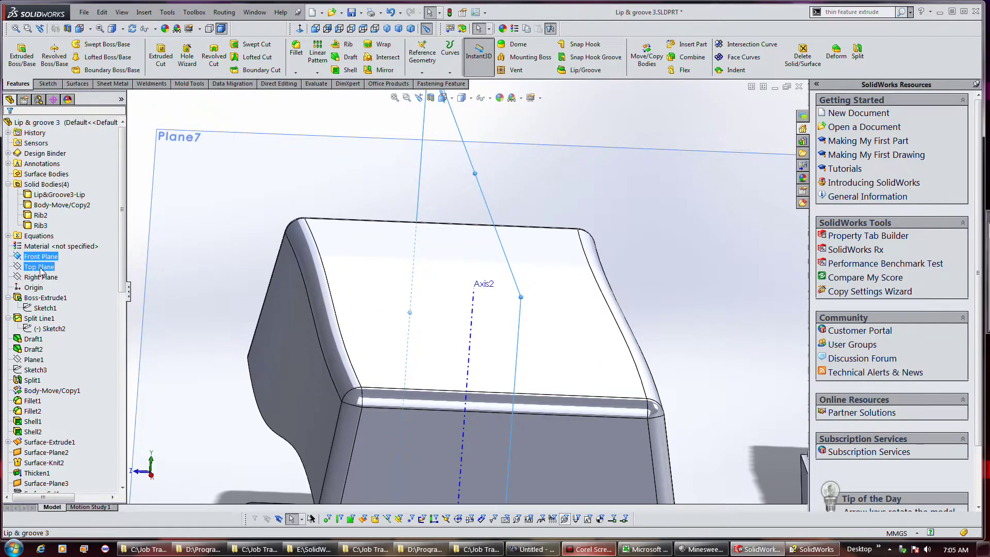
scroll(226, 201, up, 3)
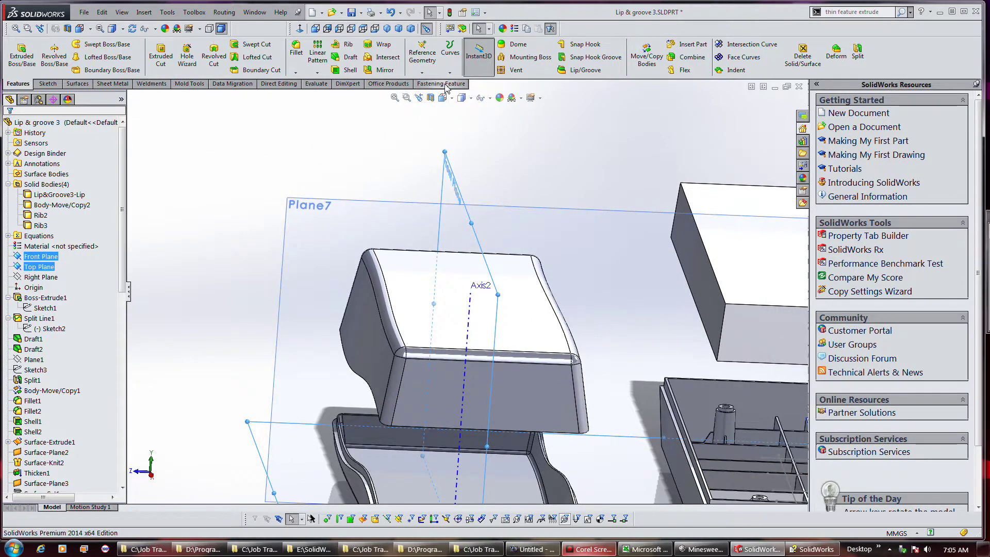
click(422, 73)
click(430, 95)
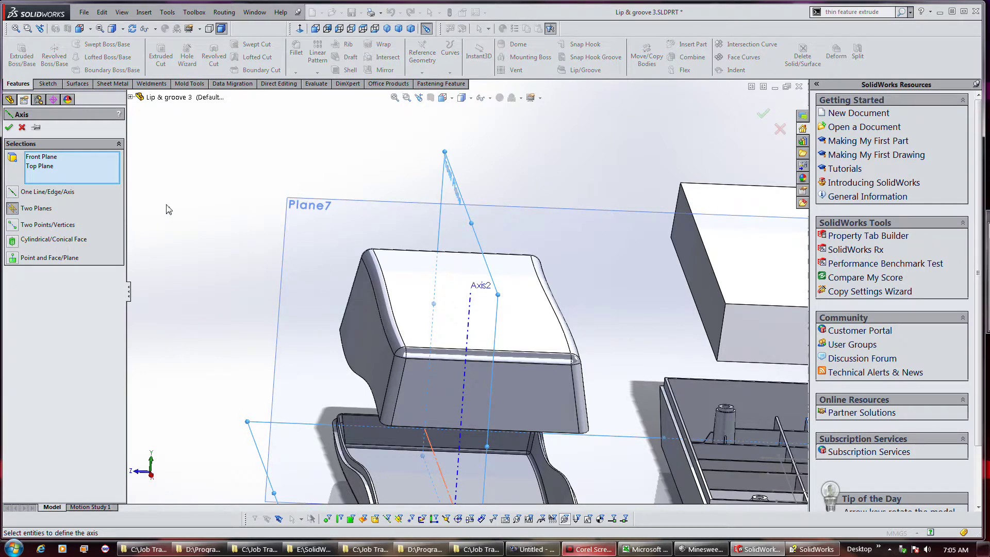
click(9, 127)
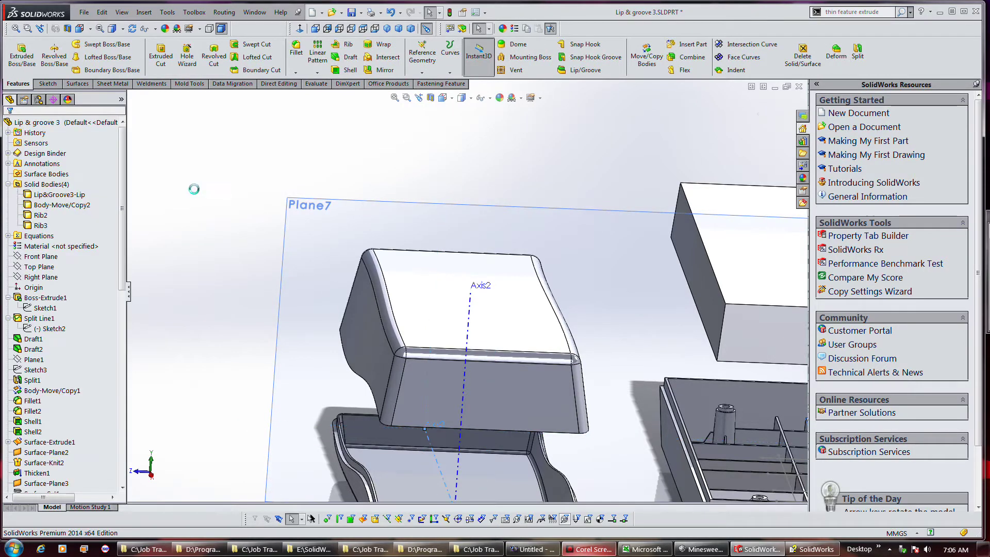
Start a Linear Pattern of the curved cover's stepped rib, using the new reference axis as Direction 1
middle_drag(437, 343, 477, 304)
click(498, 467)
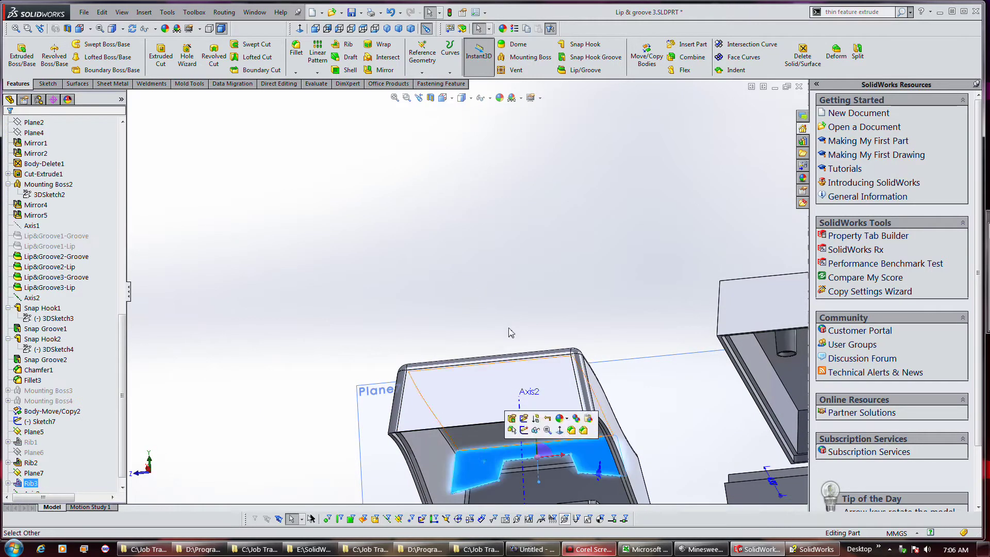
click(317, 54)
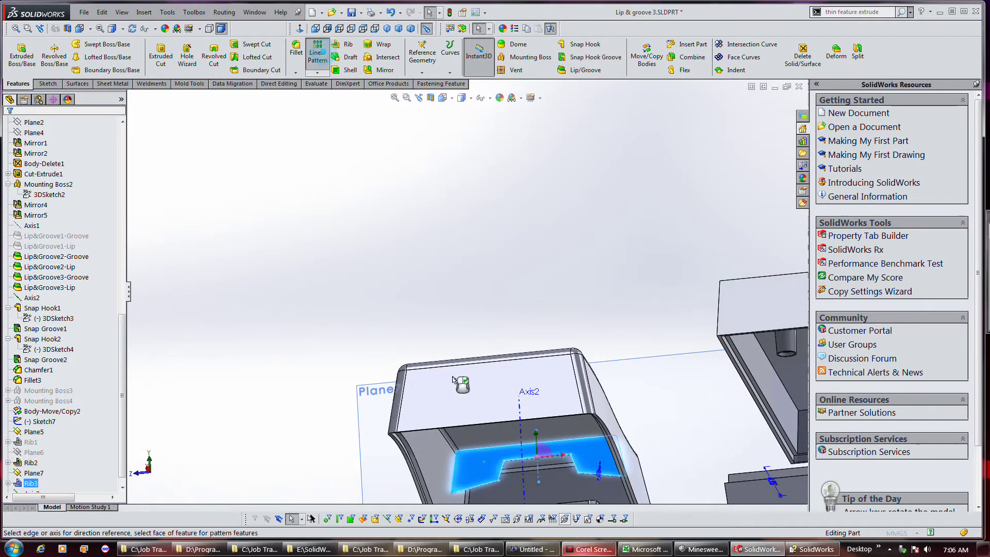
scroll(440, 343, up, 2)
scroll(439, 340, up, 1)
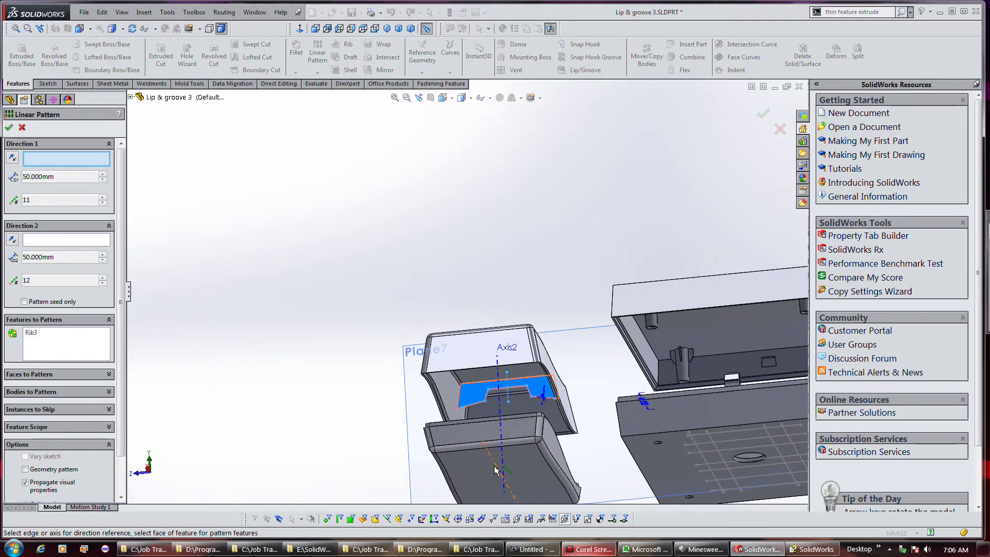
click(496, 465)
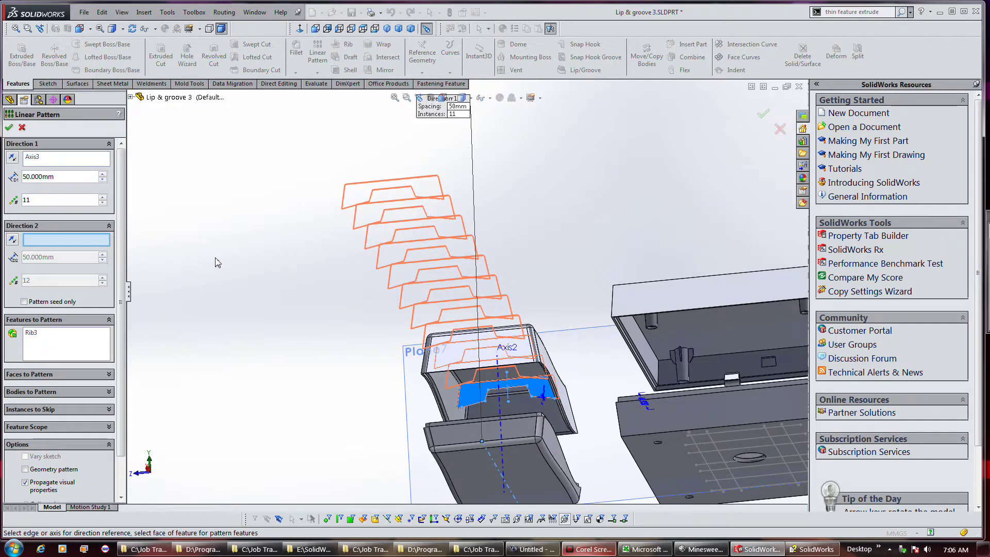
Try to create the rib's linear pattern along the reference axis with 3 instances at 50 mm spacing
middle_drag(294, 280, 240, 294)
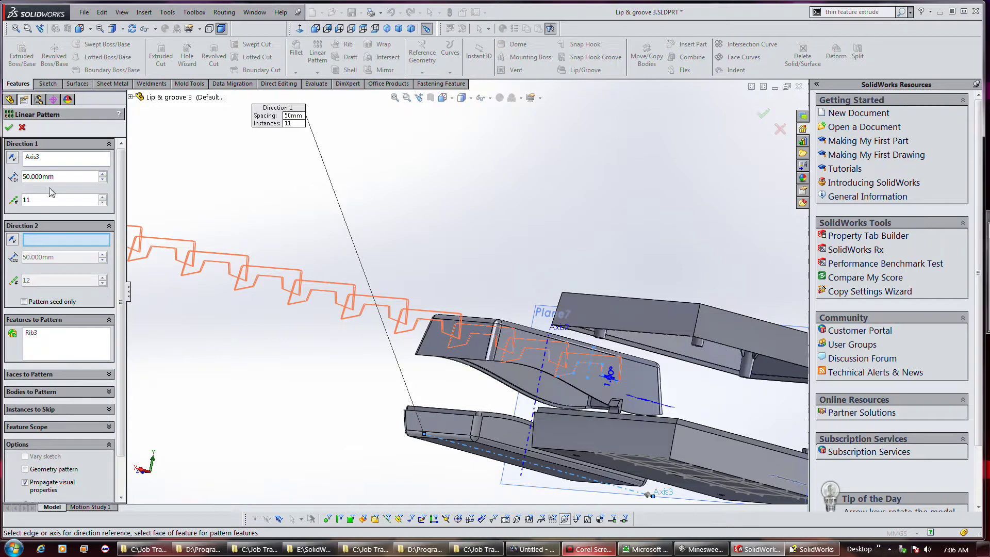
double_click(48, 201)
text(3)
click(70, 179)
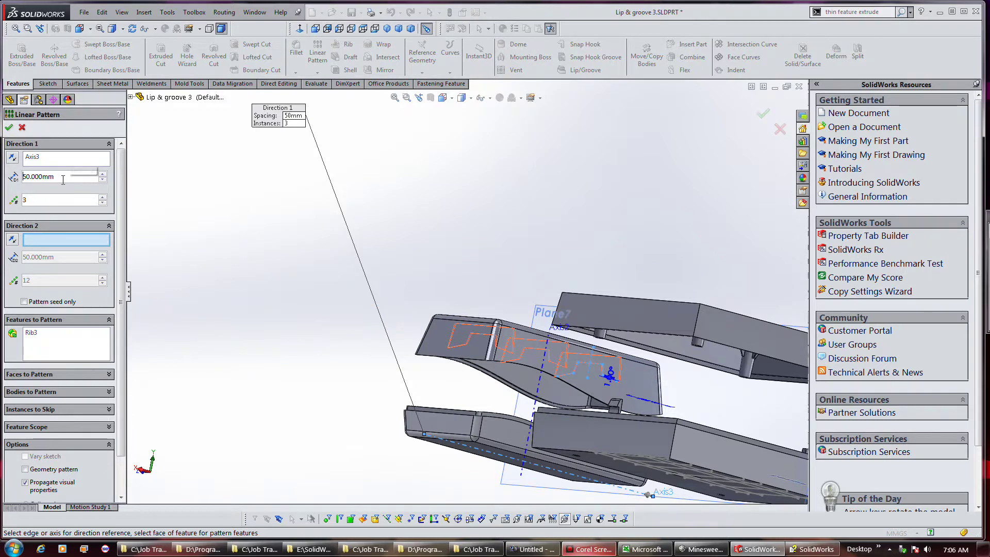
middle_drag(407, 250, 366, 238)
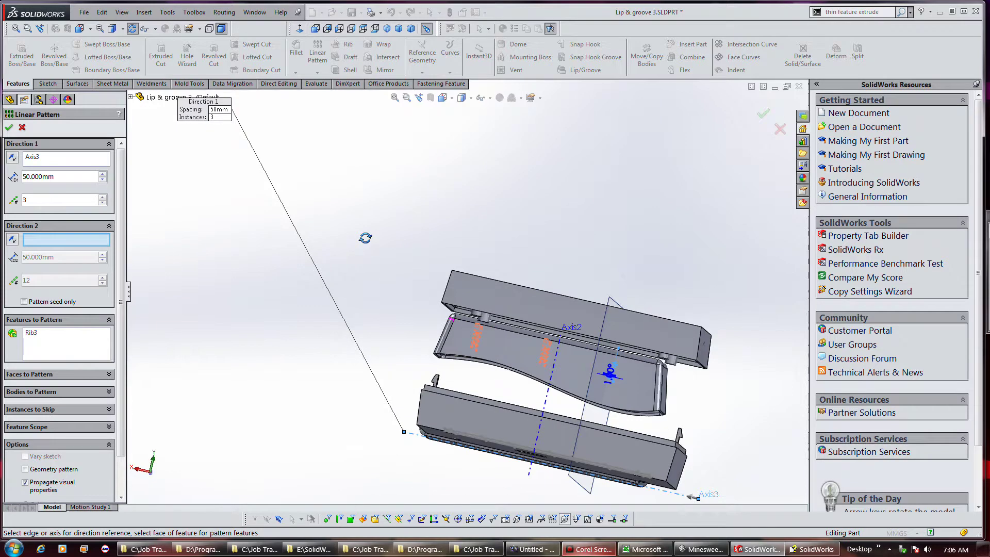
click(9, 127)
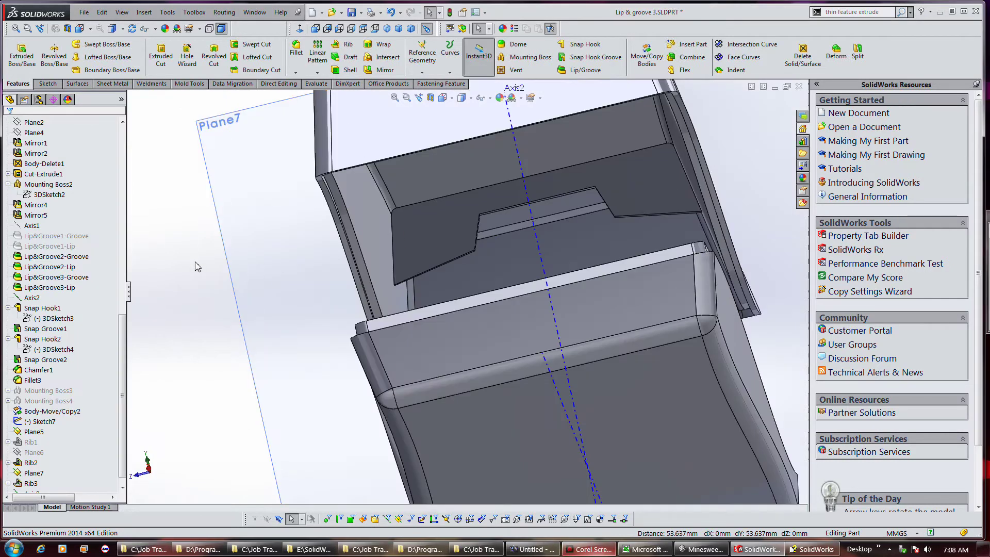
Set up a new Linear Pattern of the cover's stepped rib along the lengthwise reference axis, with 3 instances at 50 mm spacing
click(467, 241)
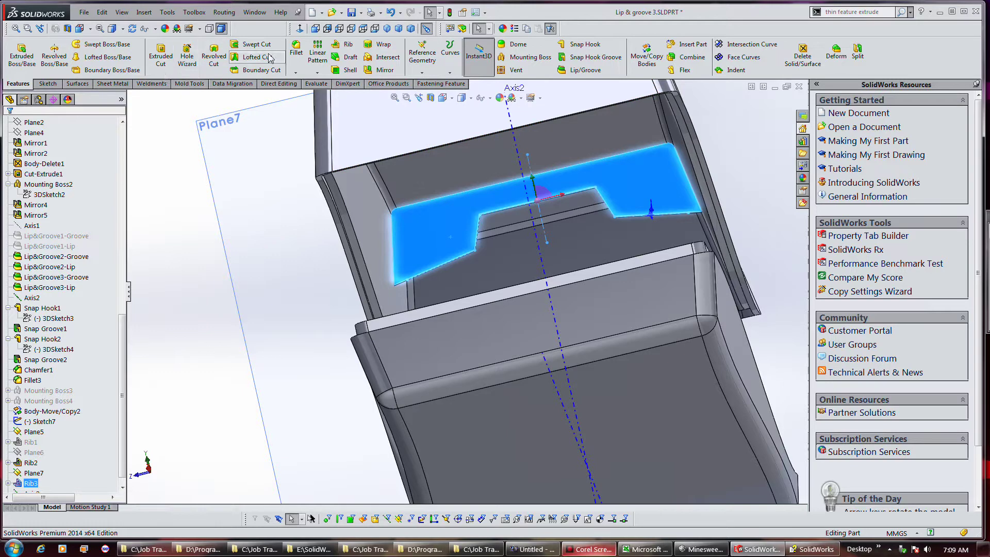
click(317, 54)
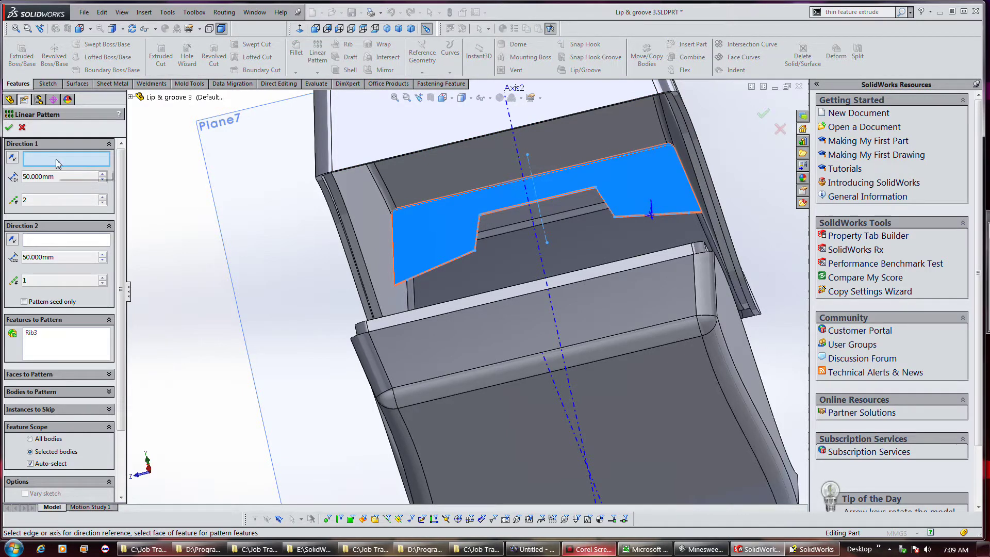
click(557, 375)
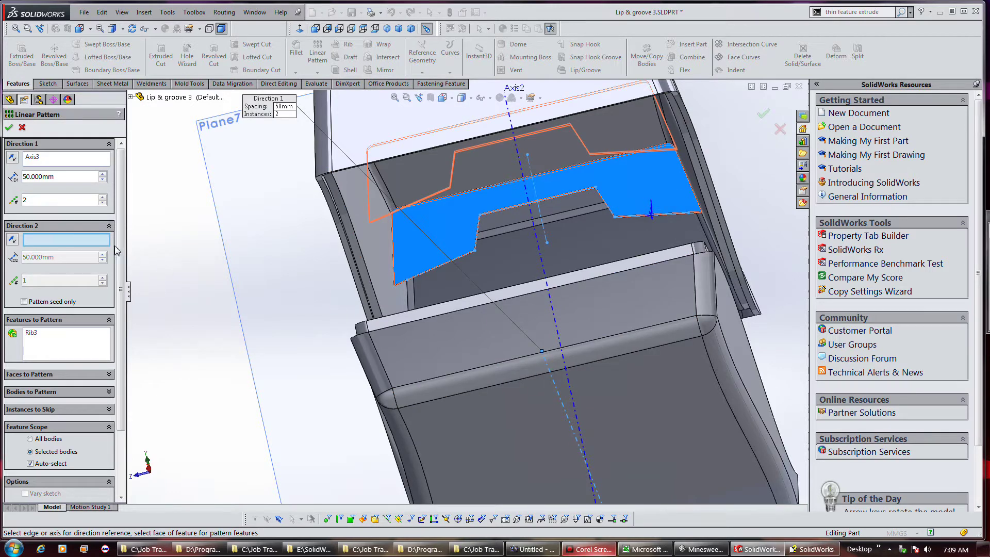
click(103, 197)
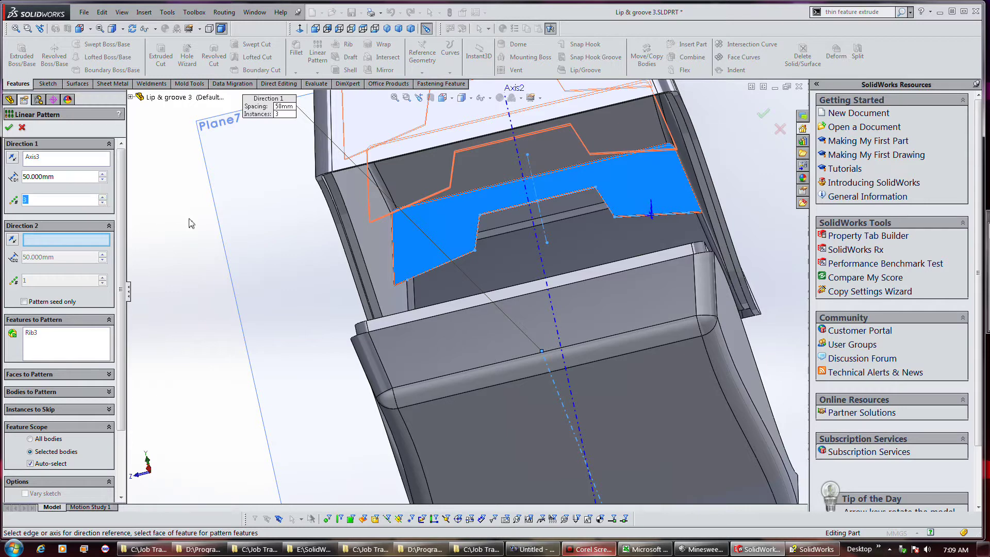
click(9, 128)
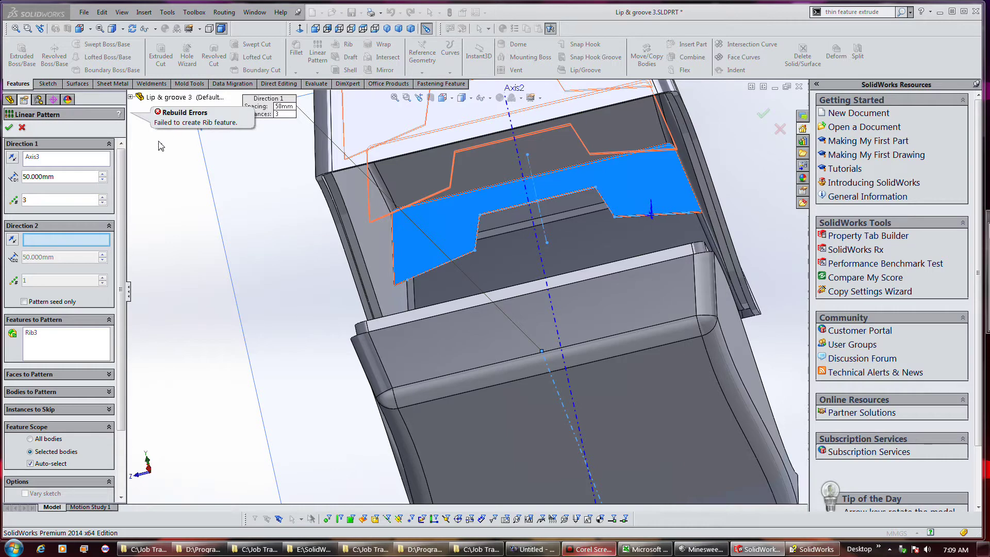
Turn off automatic body selection, limit the pattern's feature scope to the curved upper cover, and create the pattern
click(51, 464)
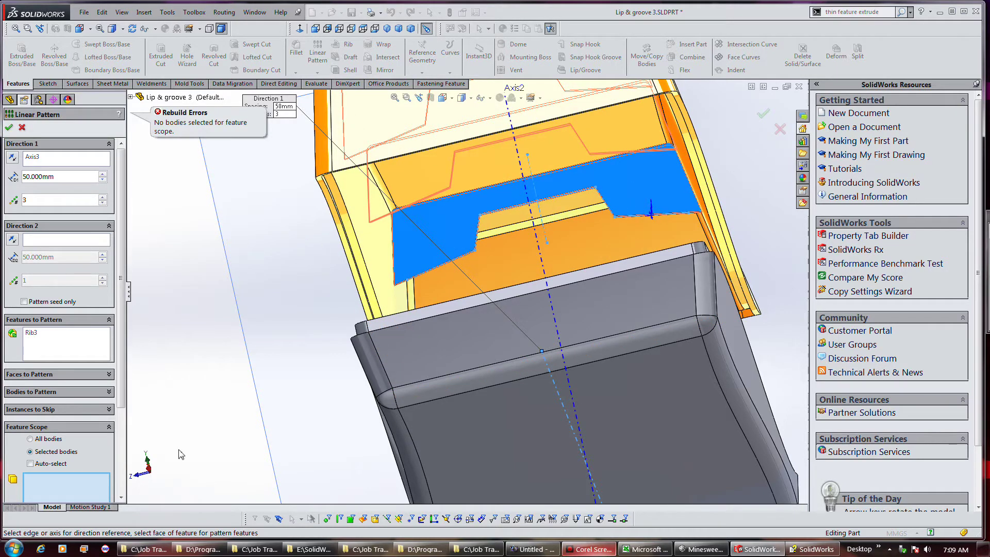
click(365, 254)
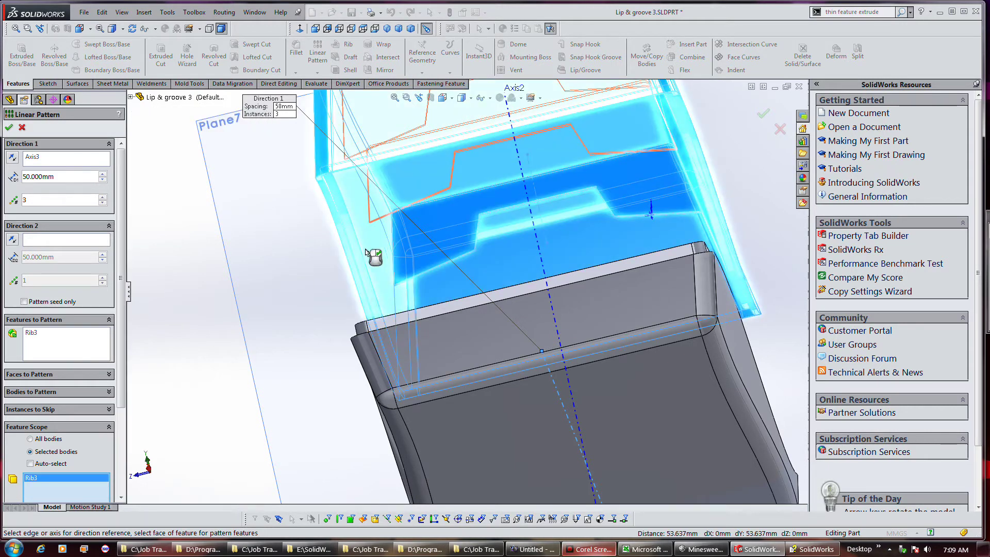
click(10, 128)
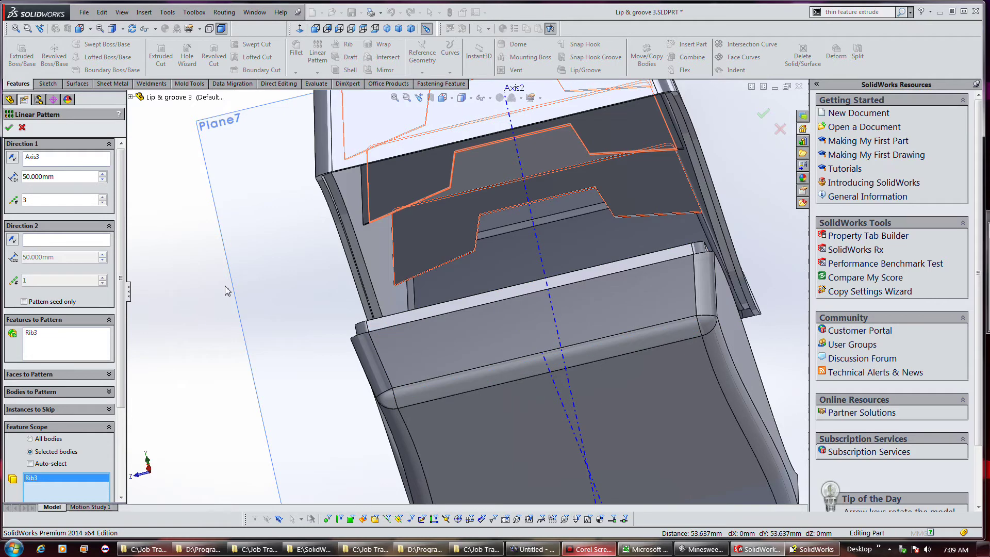
middle_drag(312, 274, 471, 290)
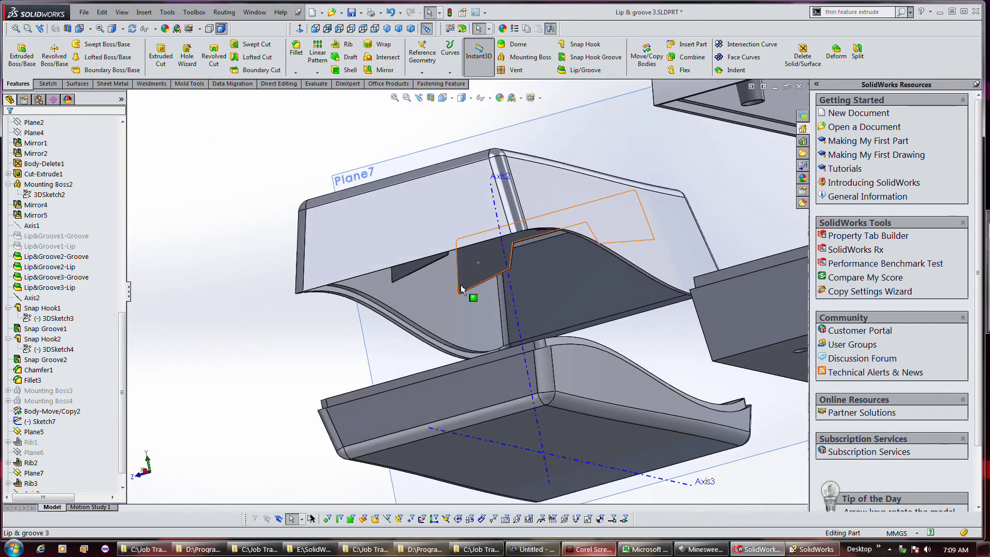